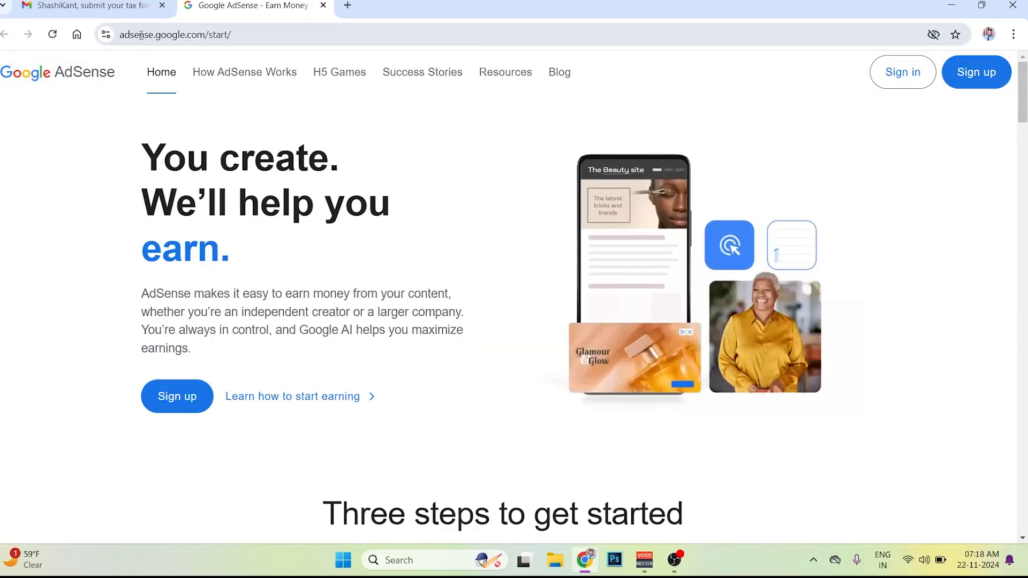
- Sign in to the AdSense account and open its Payments info page
{"action": "left_click", "coordinate": [278, 40]}
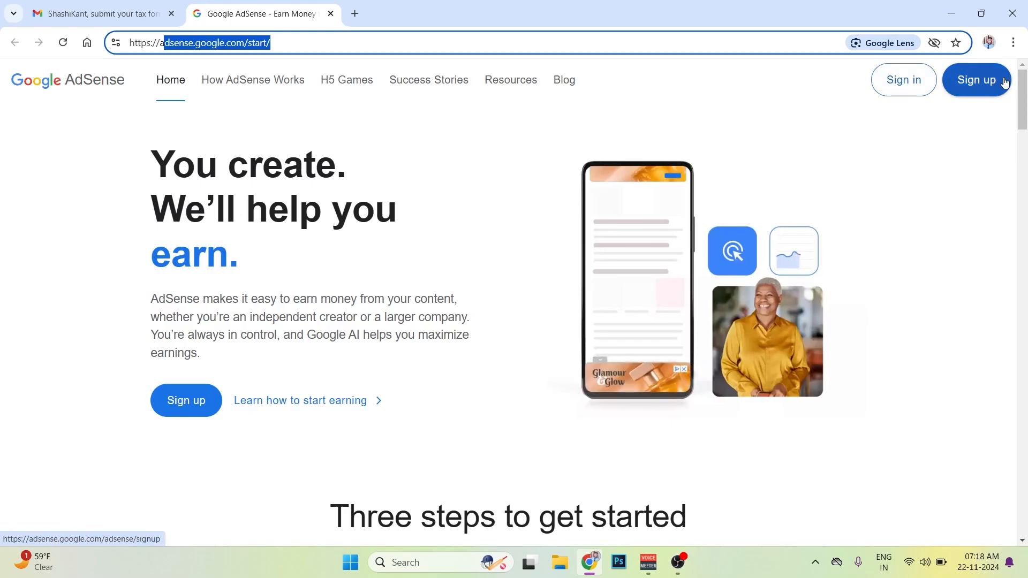
{"action": "left_click", "coordinate": [910, 81]}
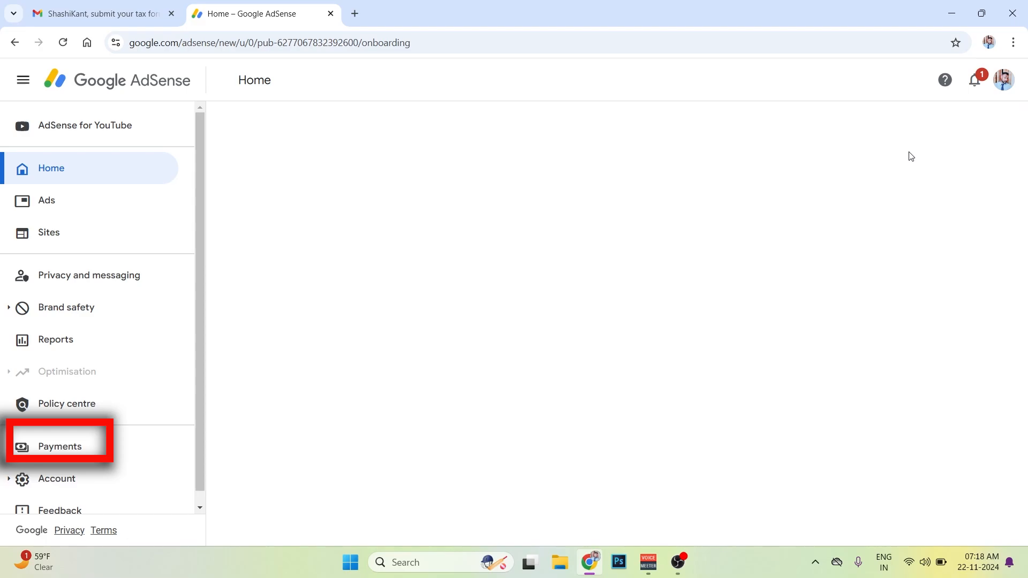
{"action": "left_click", "coordinate": [59, 444]}
{"action": "scroll", "coordinate": [92, 399], "scroll_direction": "down", "scroll_amount": 2}
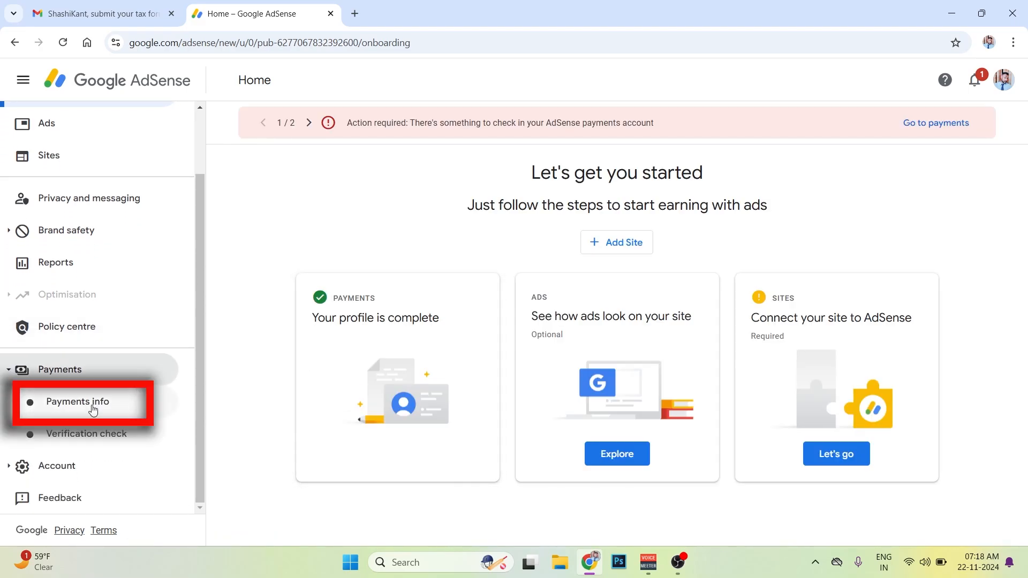
{"action": "left_click", "coordinate": [93, 408]}
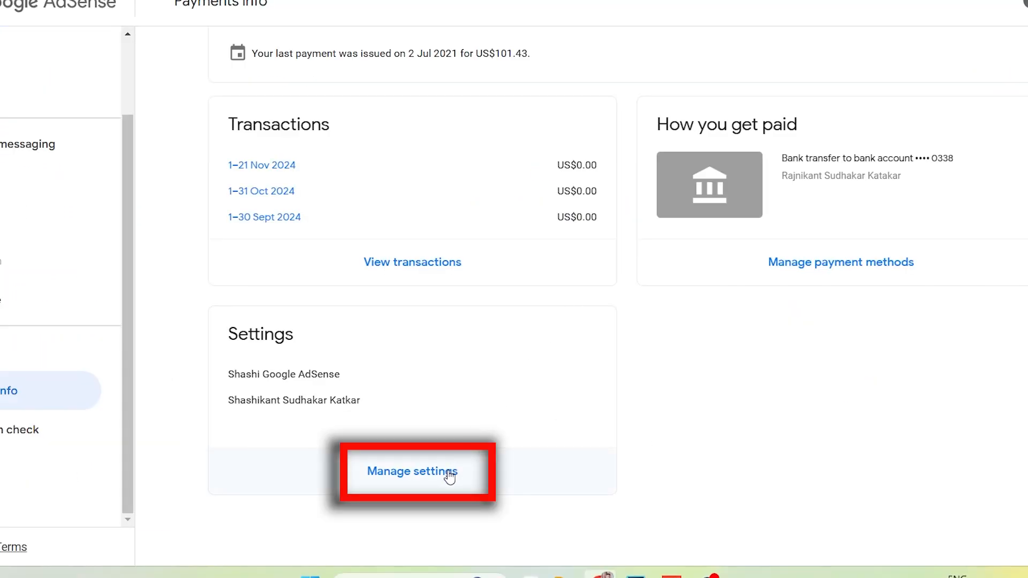
- Open the payments settings and go to tax info management from the United States tax info section
{"action": "left_click", "coordinate": [442, 481]}
{"action": "left_click_drag", "start_coordinate": [221, 185], "coordinate": [362, 186]}
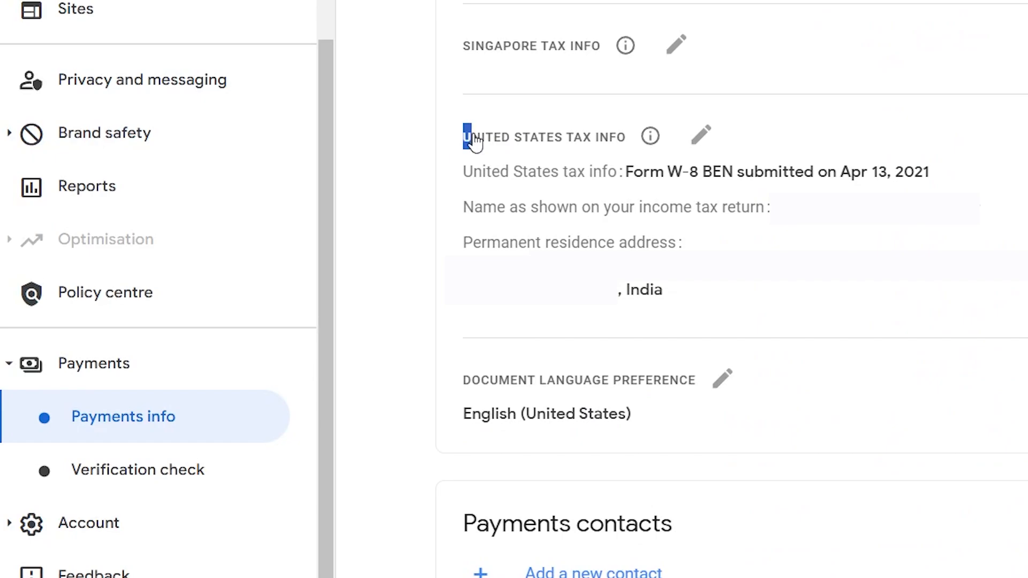
{"action": "left_click_drag", "start_coordinate": [644, 134], "coordinate": [617, 133]}
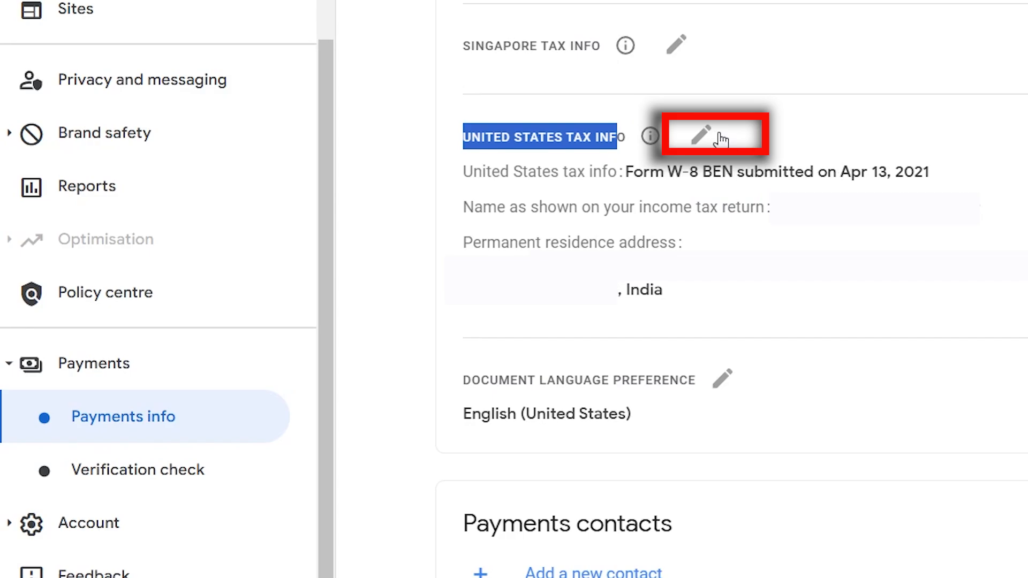
{"action": "left_click", "coordinate": [702, 135]}
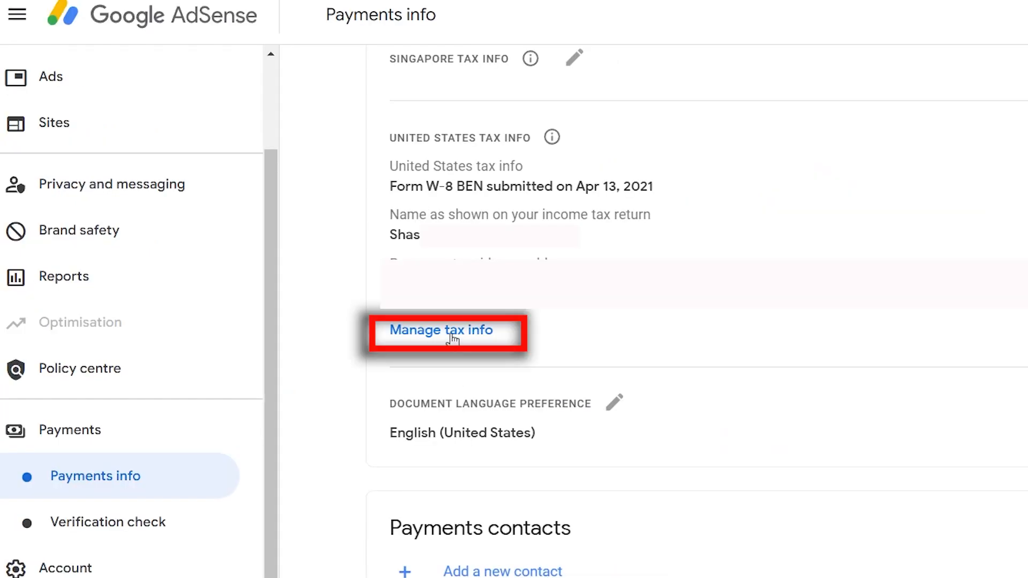
{"action": "left_click", "coordinate": [447, 332]}
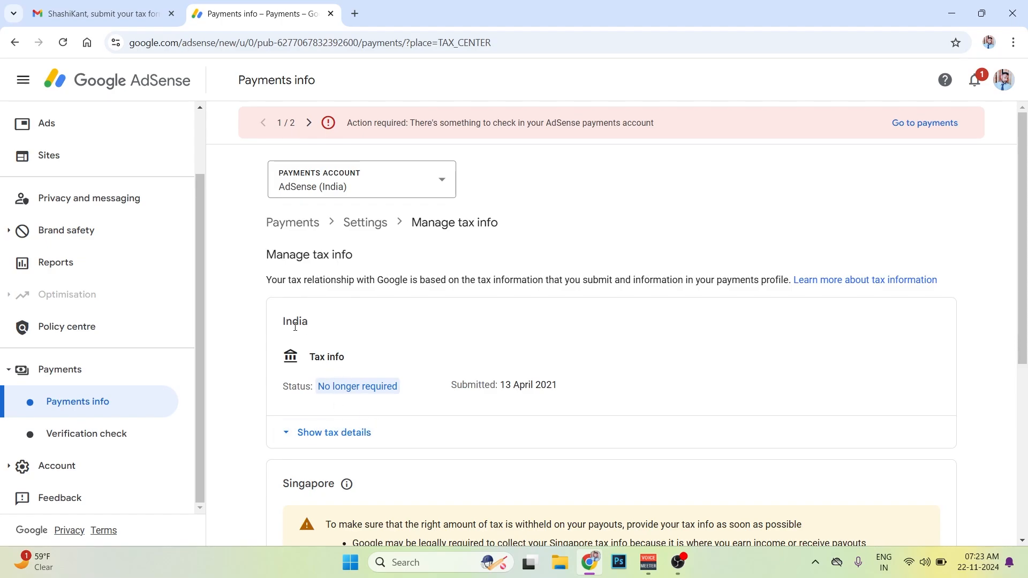
- Expand the United States tax details and documents and start a new tax form
{"action": "scroll", "coordinate": [295, 327], "scroll_direction": "down", "scroll_amount": 5}
{"action": "scroll", "coordinate": [301, 348], "scroll_direction": "down", "scroll_amount": 1}
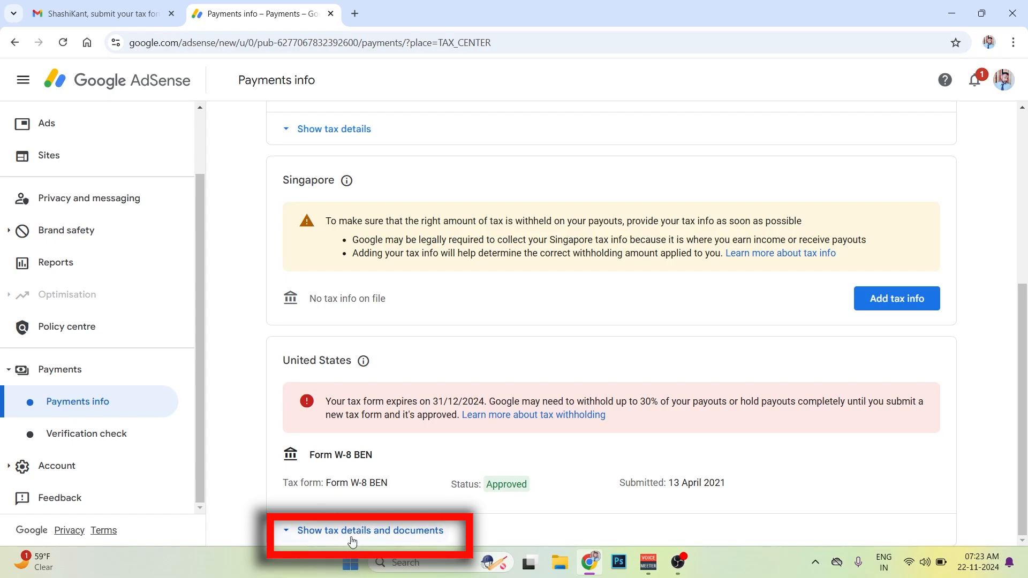
{"action": "left_click", "coordinate": [324, 530]}
{"action": "scroll", "coordinate": [459, 426], "scroll_direction": "down", "scroll_amount": 5}
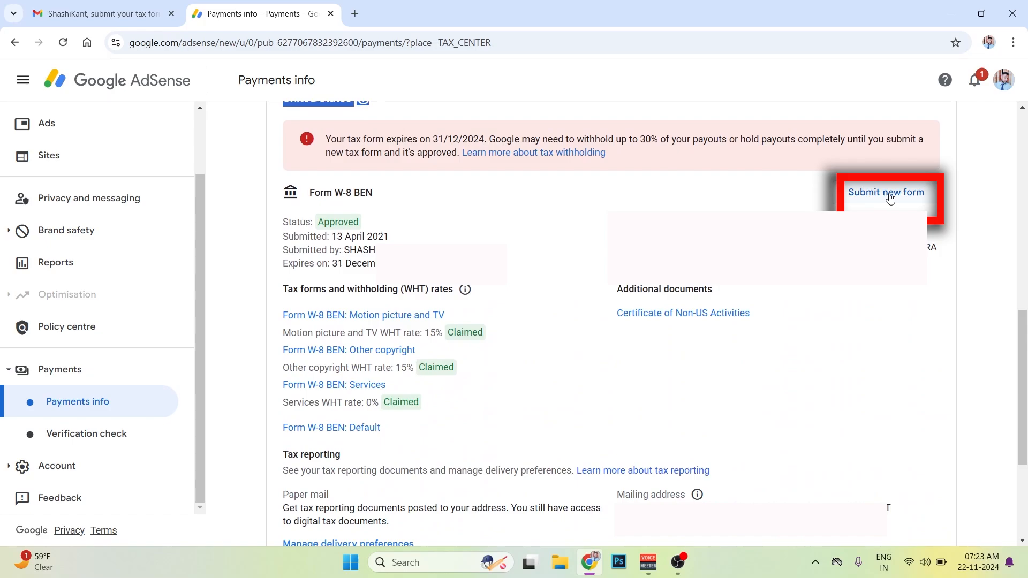
{"action": "left_click", "coordinate": [890, 196]}
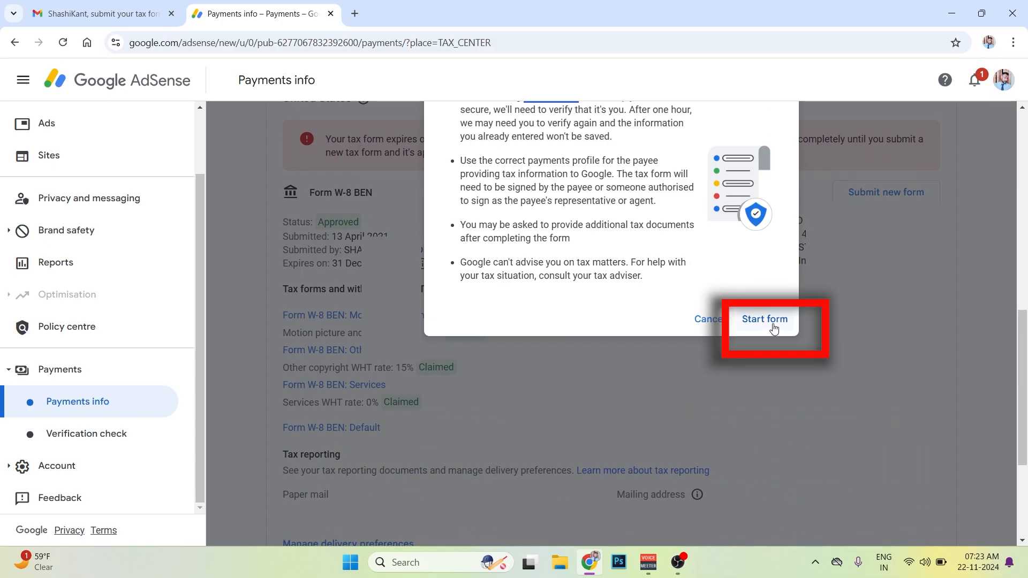
{"action": "left_click", "coordinate": [773, 326]}
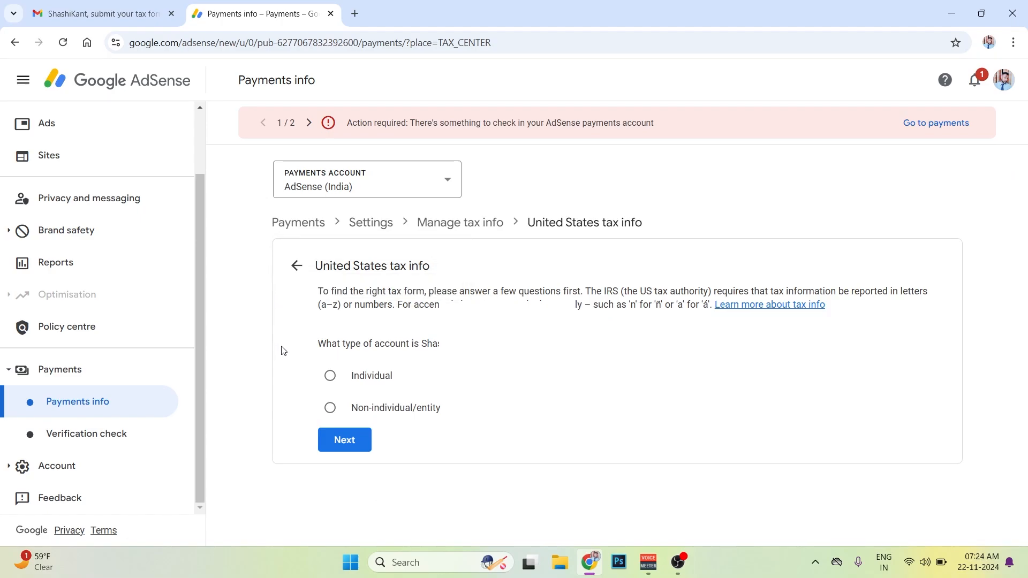
- Declare an Individual account that is not a US citizen or resident, and start the W-8BEN form
{"action": "left_click", "coordinate": [330, 375]}
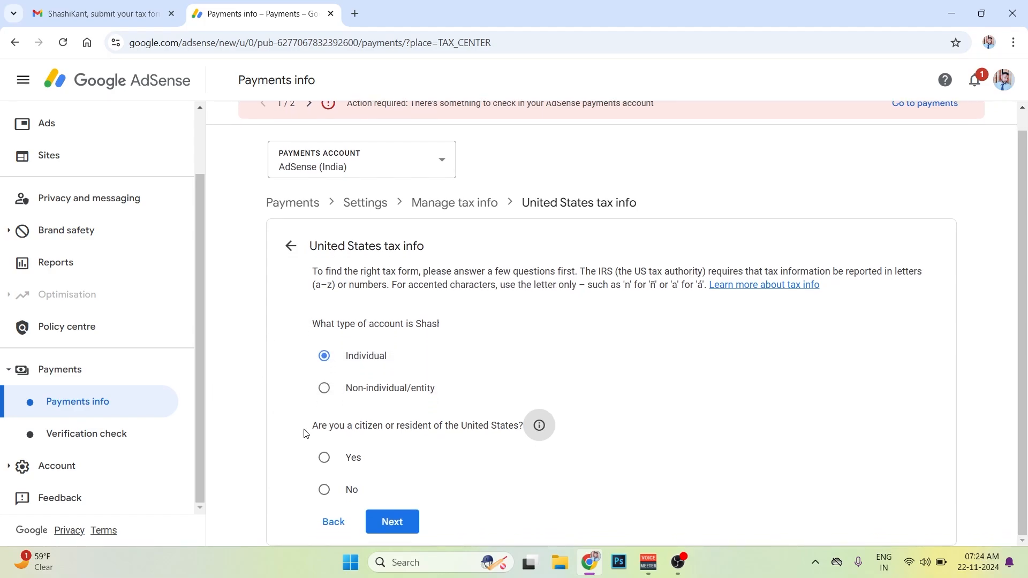
{"action": "left_click_drag", "start_coordinate": [384, 426], "coordinate": [528, 428]}
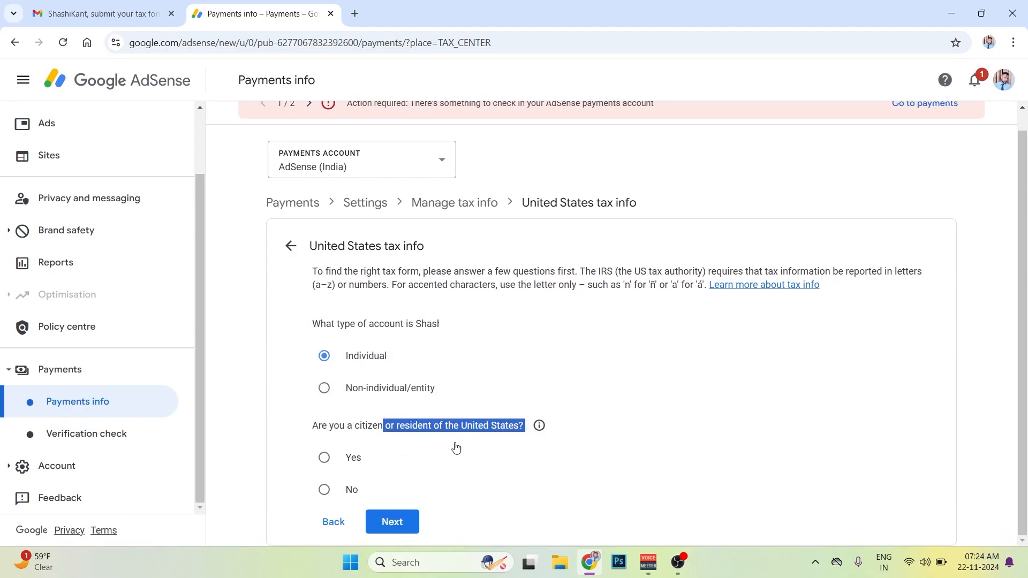
{"action": "left_click", "coordinate": [325, 491]}
{"action": "scroll", "coordinate": [746, 375], "scroll_direction": "down", "scroll_amount": 2}
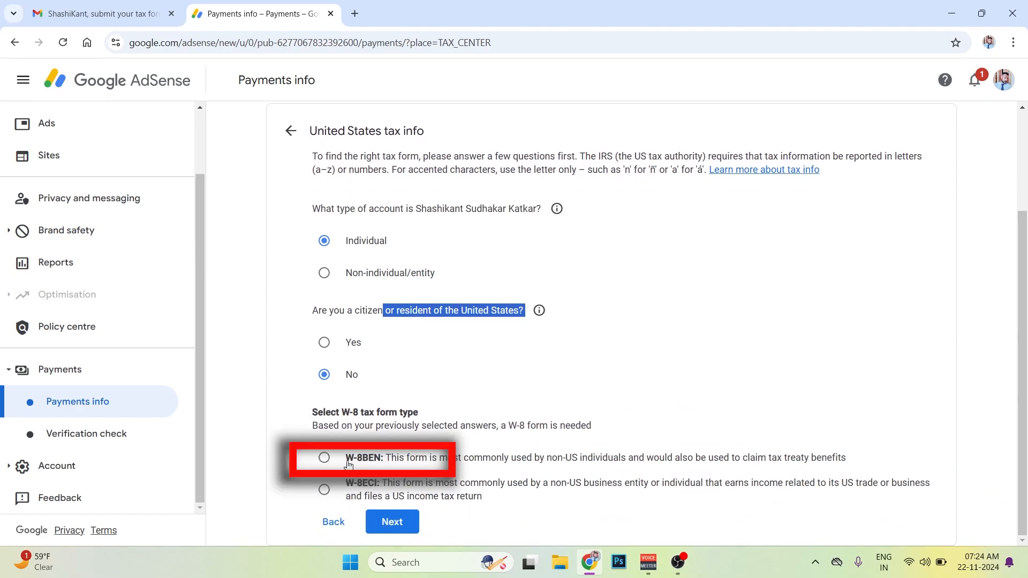
{"action": "left_click", "coordinate": [325, 459]}
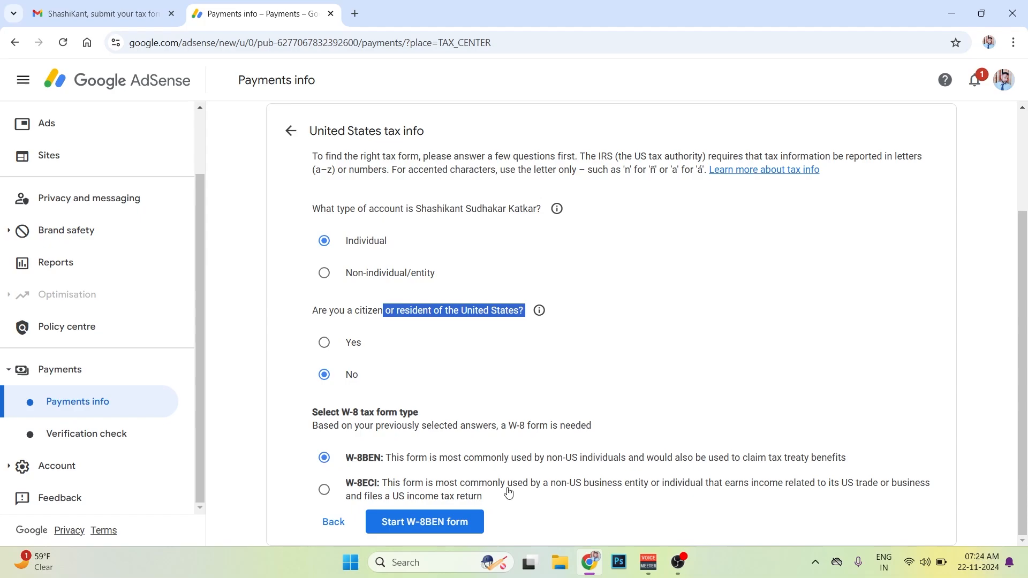
{"action": "left_click", "coordinate": [462, 522]}
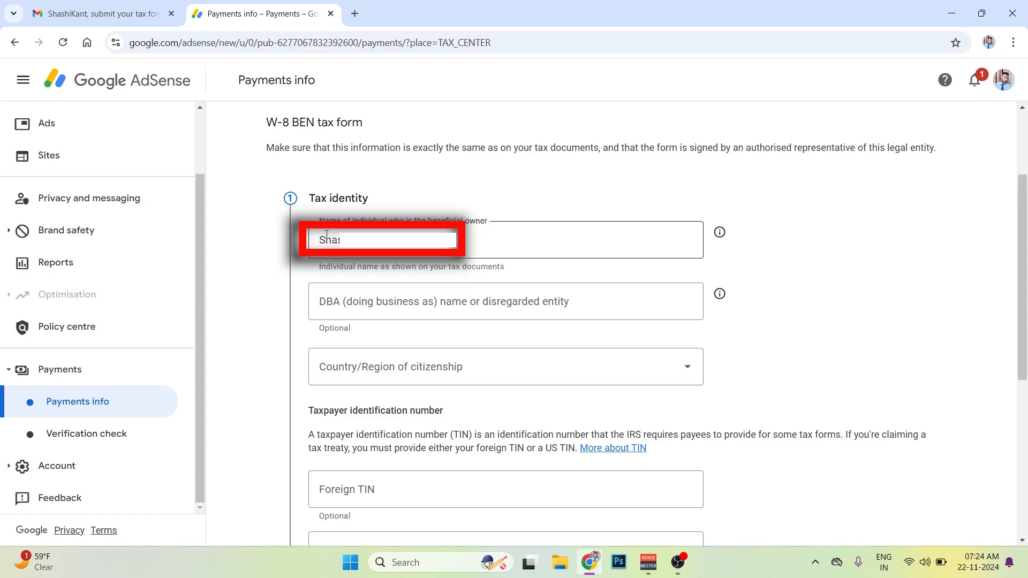
- Complete the Tax identity section with India as country of citizenship and the taxpayer's foreign TIN
{"action": "left_click_drag", "start_coordinate": [326, 238], "coordinate": [340, 238]}
{"action": "scroll", "coordinate": [328, 236], "scroll_direction": "down", "scroll_amount": 1}
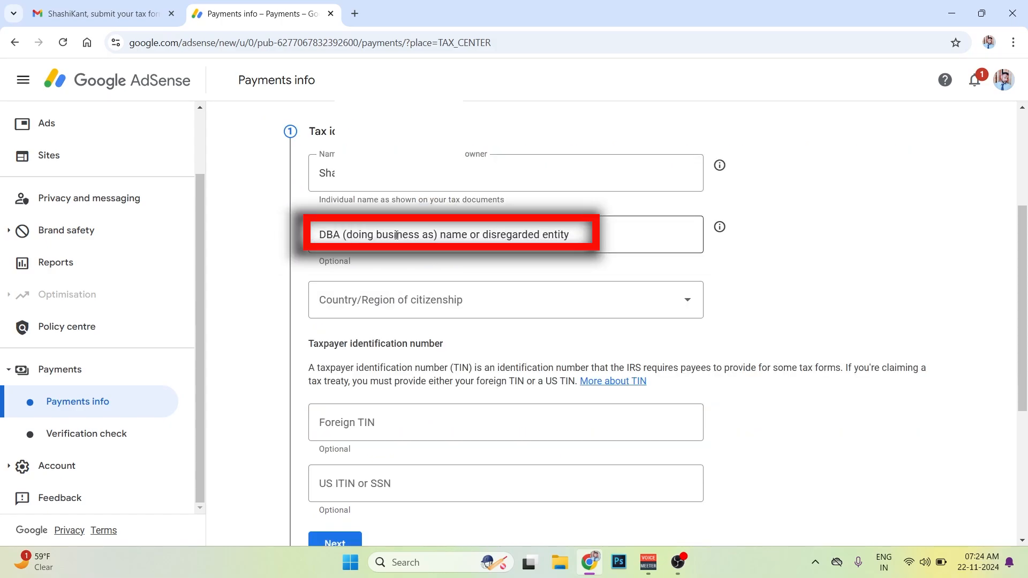
{"action": "scroll", "coordinate": [401, 239], "scroll_direction": "down", "scroll_amount": 1}
{"action": "left_click", "coordinate": [405, 243]}
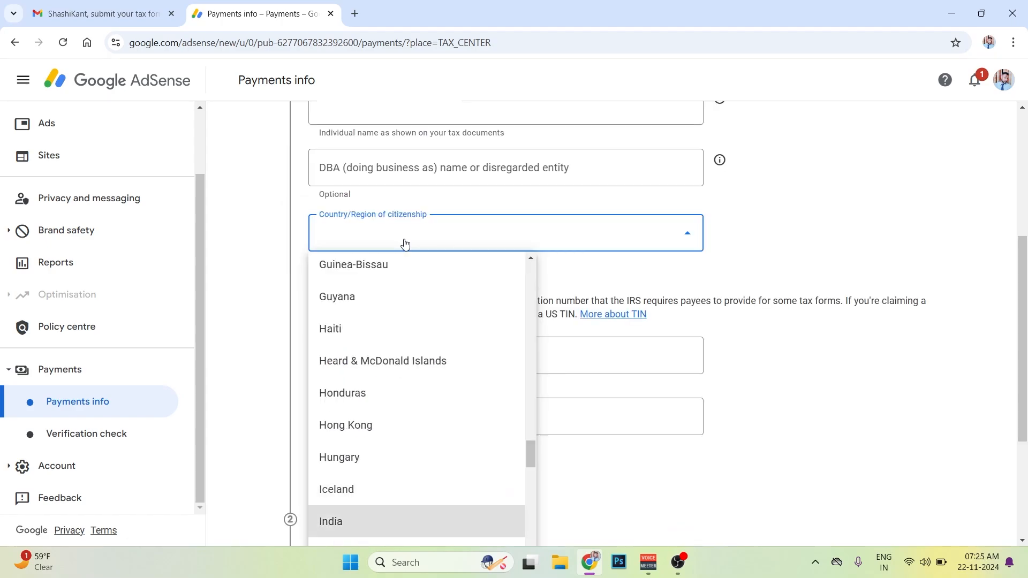
{"action": "key", "text": "Return"}
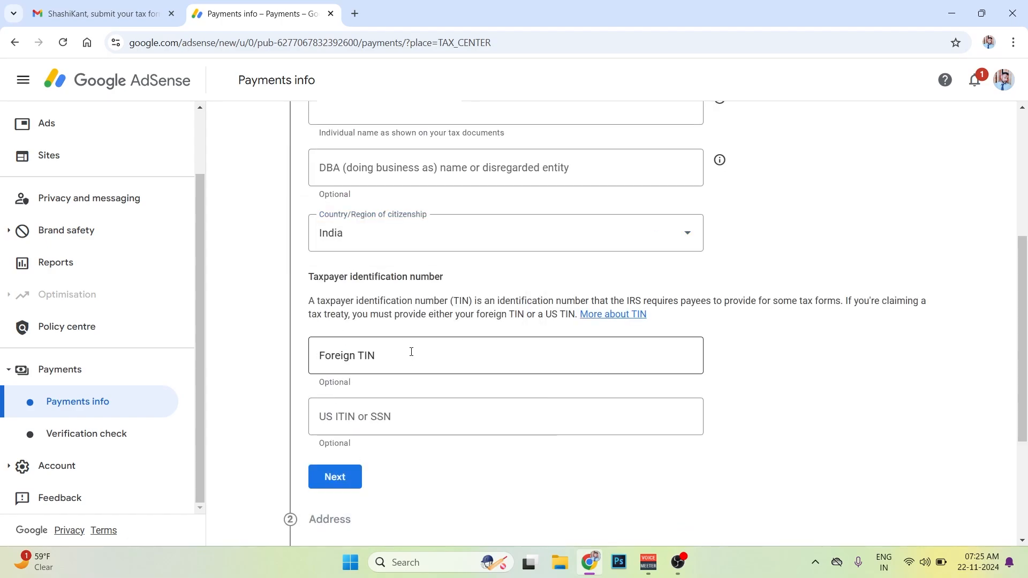
{"action": "left_click", "coordinate": [412, 352]}
{"action": "type", "text": "B"}
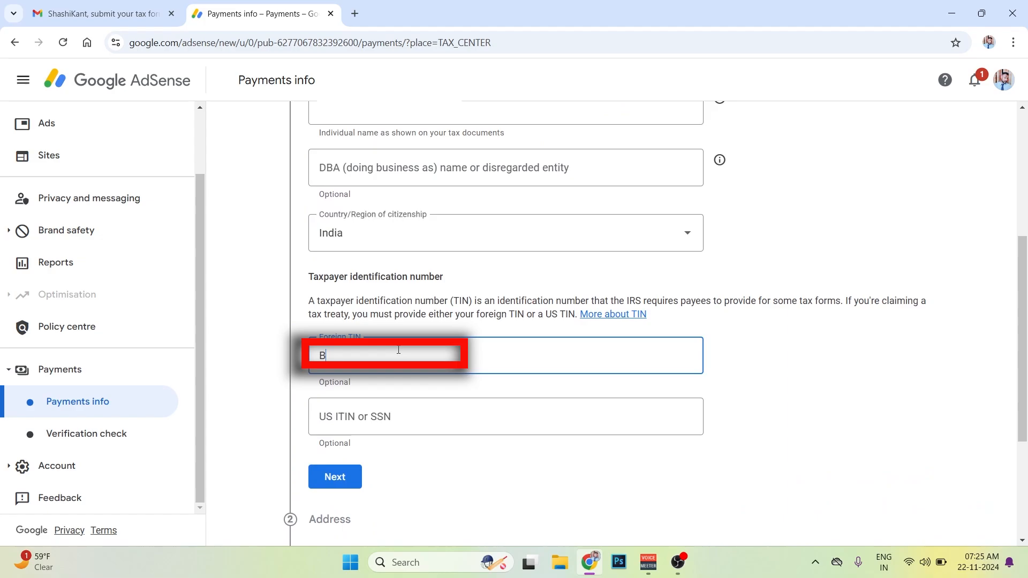
{"action": "type", "text": "W"}
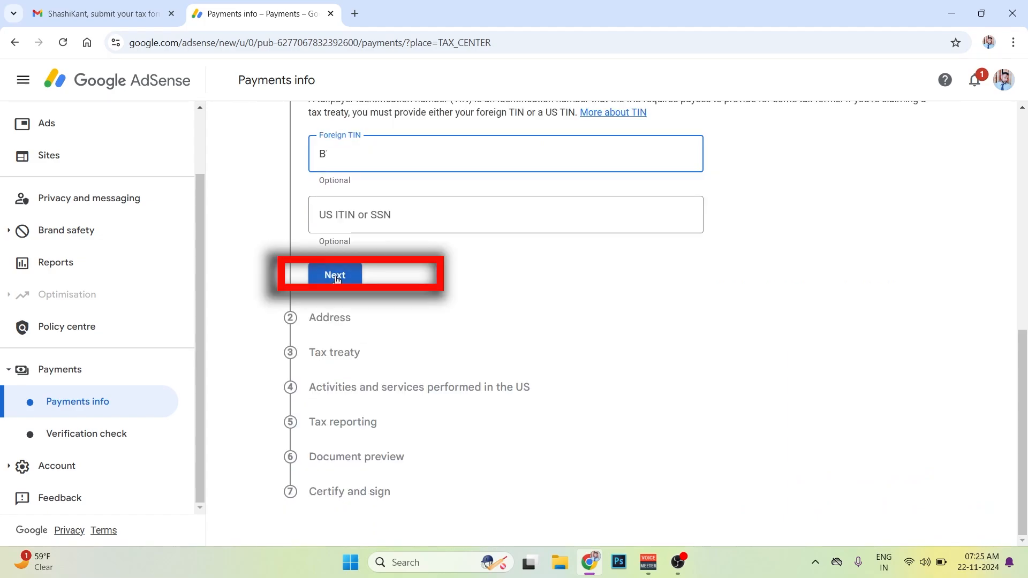
{"action": "left_click", "coordinate": [338, 279]}
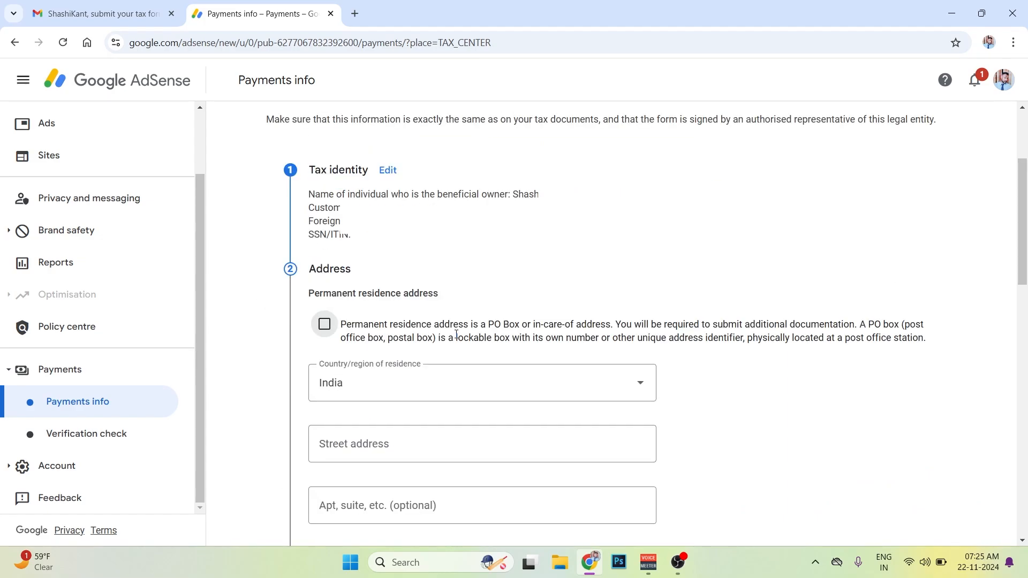
- Complete the Address section with the permanent residence address and mark the postal address as the same
{"action": "left_click_drag", "start_coordinate": [515, 321], "coordinate": [924, 338]}
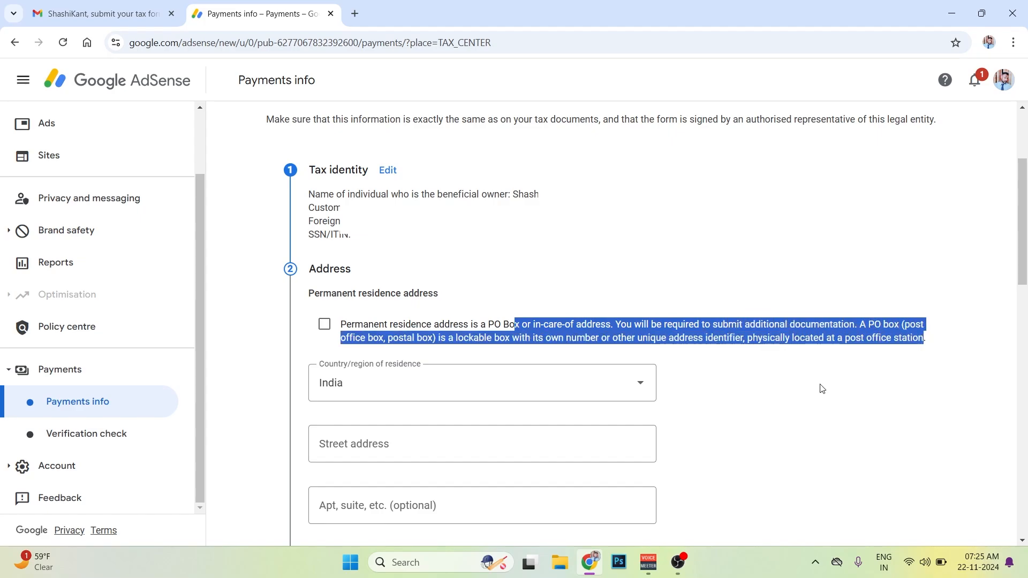
{"action": "left_click", "coordinate": [416, 319]}
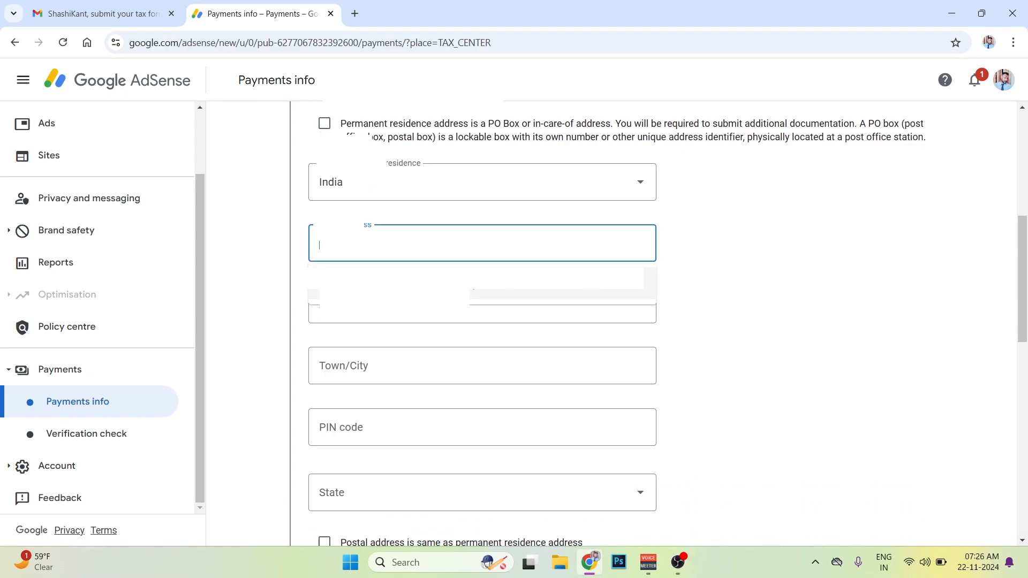
{"action": "scroll", "coordinate": [438, 342], "scroll_direction": "down", "scroll_amount": 4}
{"action": "left_click", "coordinate": [439, 341]}
{"action": "scroll", "coordinate": [521, 355], "scroll_direction": "down", "scroll_amount": 2}
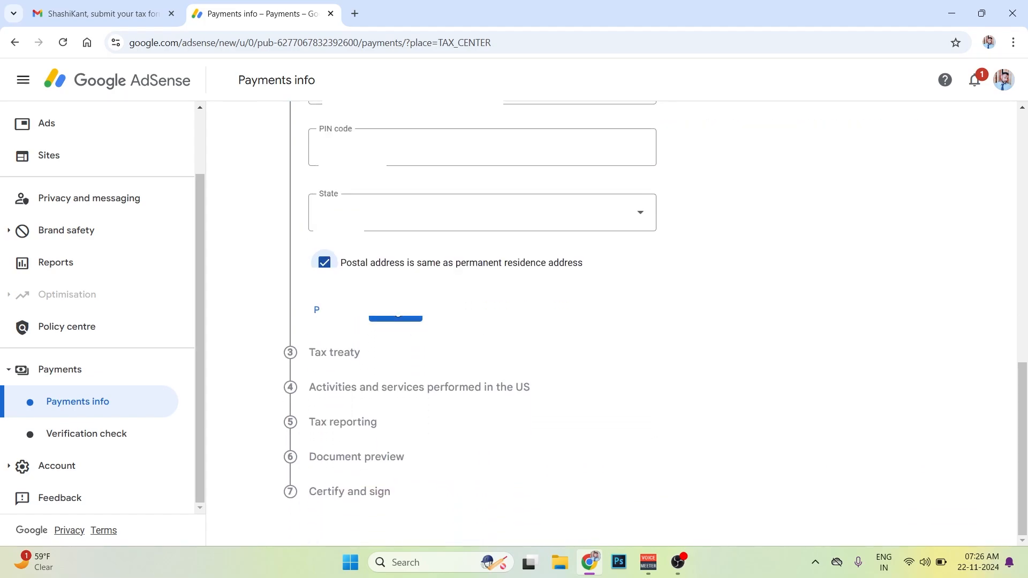
{"action": "left_click", "coordinate": [325, 267]}
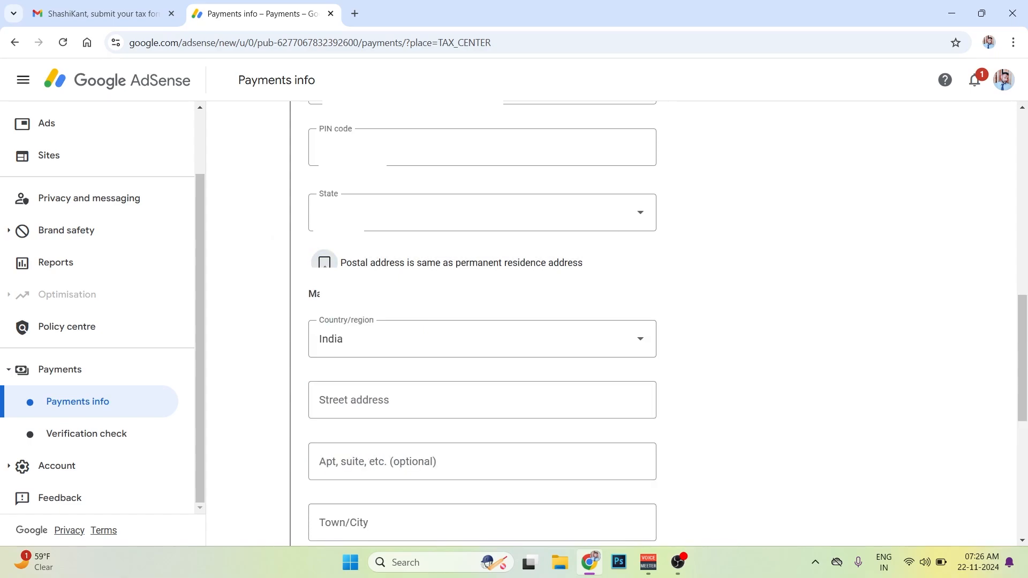
{"action": "left_click", "coordinate": [323, 264]}
{"action": "left_click", "coordinate": [395, 318]}
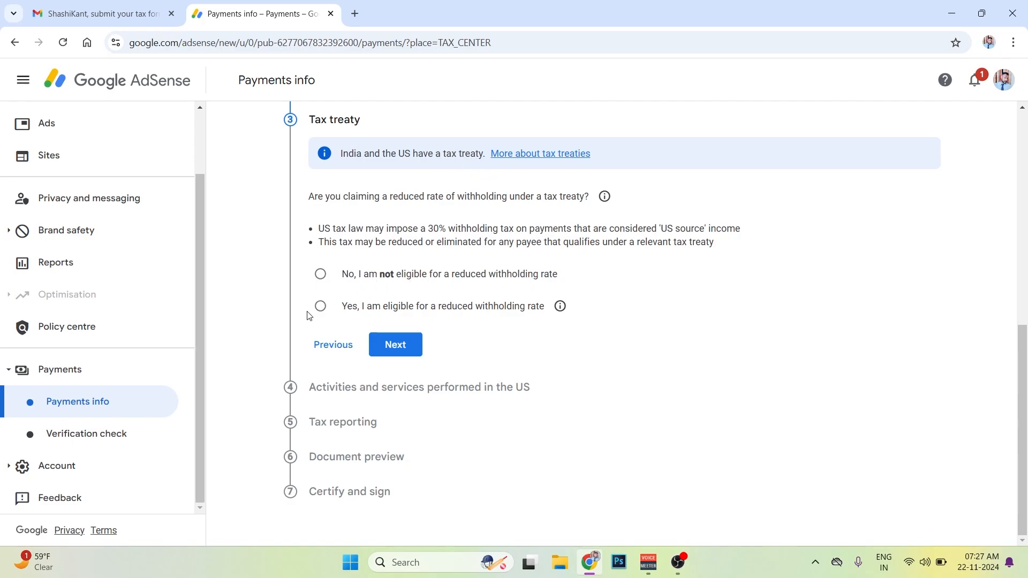
- Claim eligibility for a reduced withholding rate under the tax treaty as a resident of India
{"action": "left_click", "coordinate": [319, 306]}
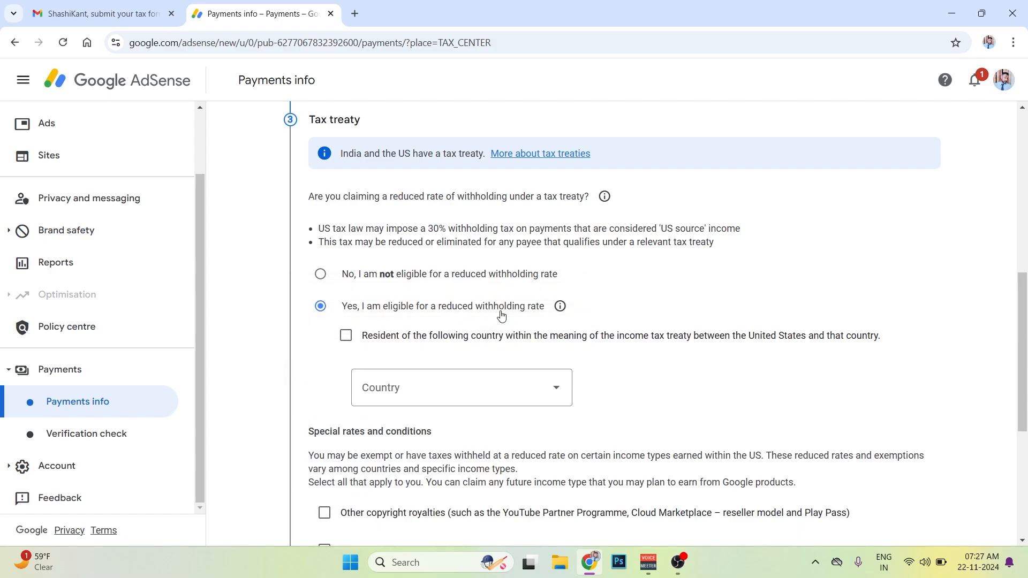
{"action": "scroll", "coordinate": [514, 300], "scroll_direction": "down", "scroll_amount": 1}
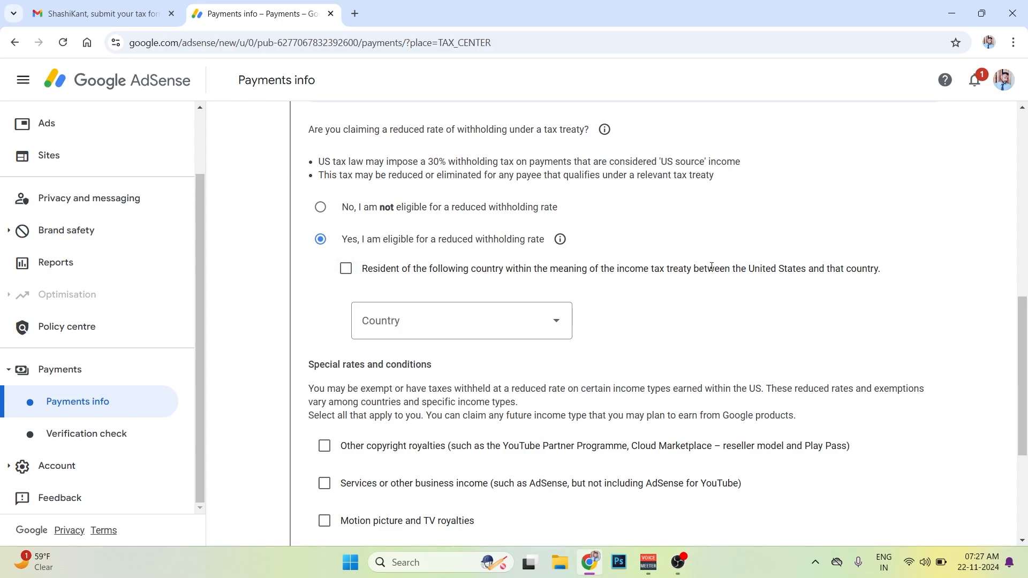
{"action": "left_click_drag", "start_coordinate": [688, 267], "coordinate": [864, 272]}
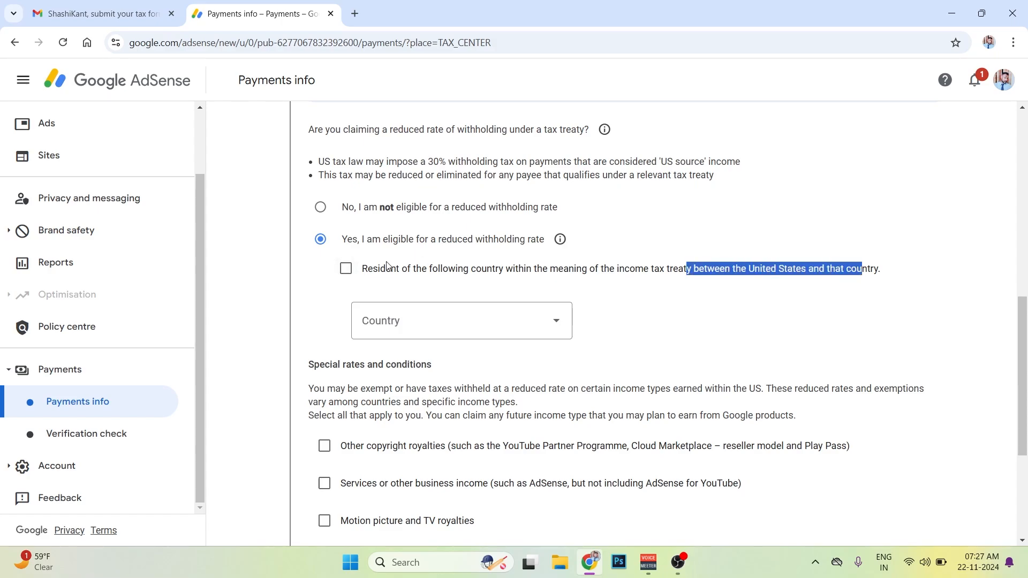
{"action": "left_click", "coordinate": [346, 269]}
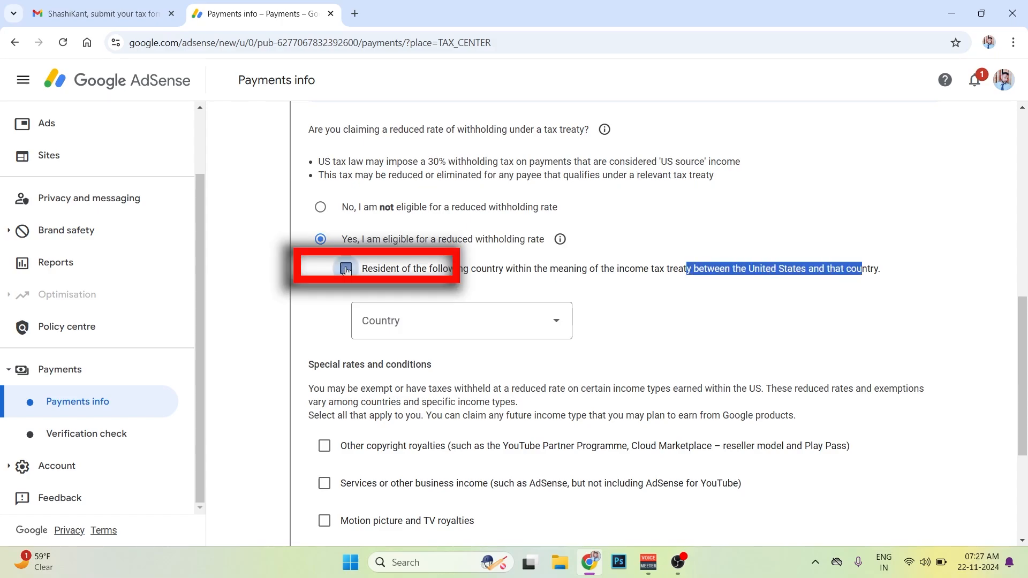
{"action": "left_click", "coordinate": [477, 326]}
{"action": "scroll", "coordinate": [429, 176], "scroll_direction": "down", "scroll_amount": 5}
{"action": "left_click", "coordinate": [375, 234]}
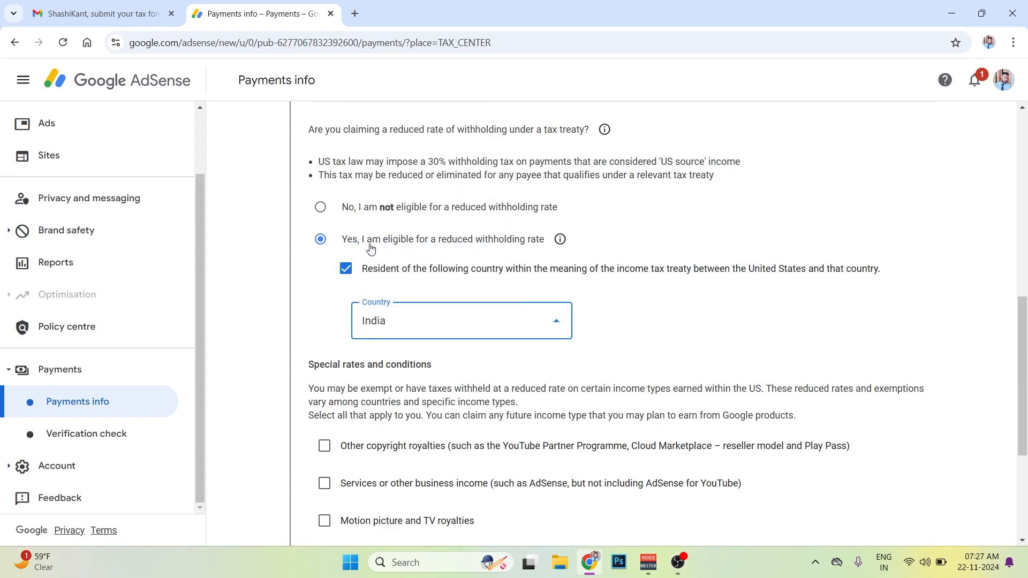
{"action": "left_click", "coordinate": [711, 324]}
- Claim the treaty rate for other copyright royalties under Article 12 and paragraph 2A II at 15% (reduced treaty rate), confirming the treaty terms are met
{"action": "scroll", "coordinate": [712, 323], "scroll_direction": "down", "scroll_amount": 3}
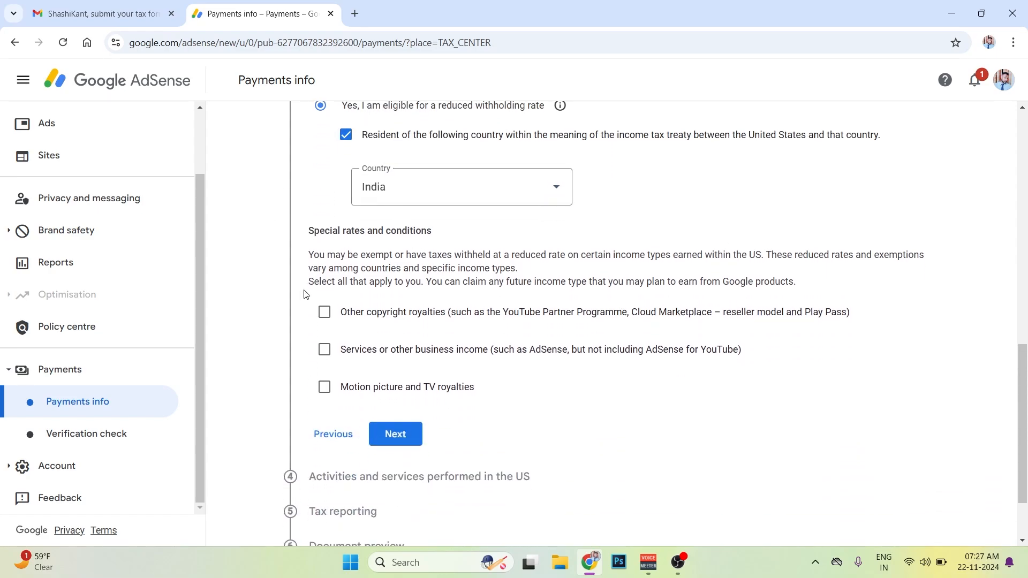
{"action": "scroll", "coordinate": [305, 294], "scroll_direction": "down", "scroll_amount": 1}
{"action": "left_click", "coordinate": [324, 247]}
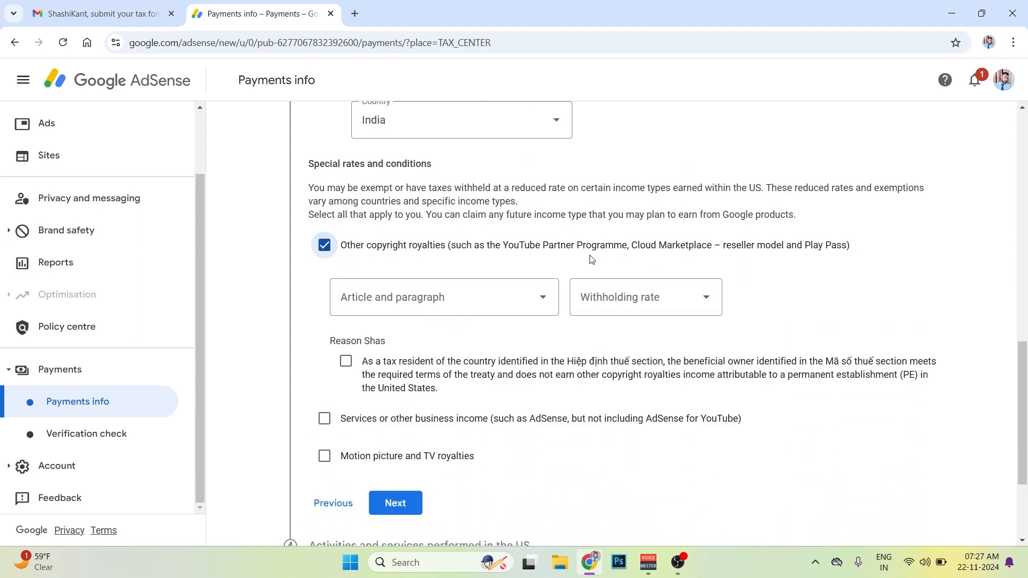
{"action": "left_click", "coordinate": [408, 304]}
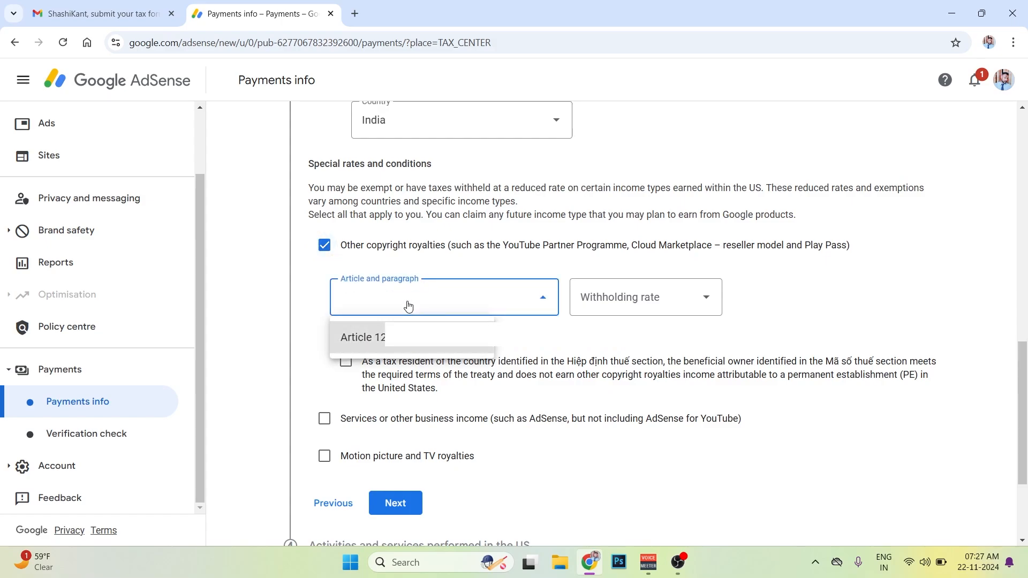
{"action": "left_click", "coordinate": [375, 338]}
{"action": "scroll", "coordinate": [589, 257], "scroll_direction": "down", "scroll_amount": 1}
{"action": "left_click", "coordinate": [614, 237]}
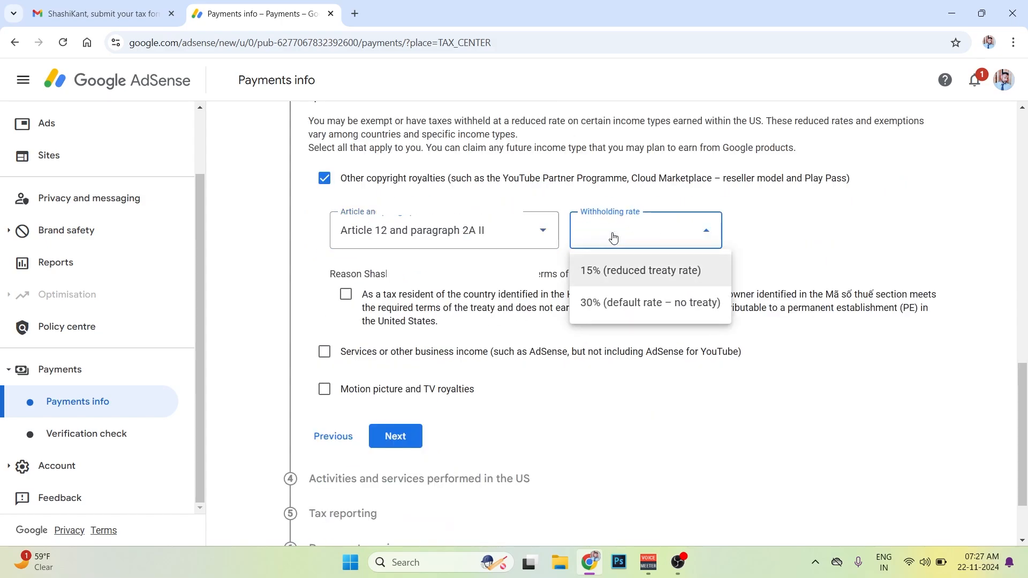
{"action": "left_click", "coordinate": [618, 272]}
{"action": "scroll", "coordinate": [482, 251], "scroll_direction": "down", "scroll_amount": 1}
{"action": "left_click", "coordinate": [346, 228]}
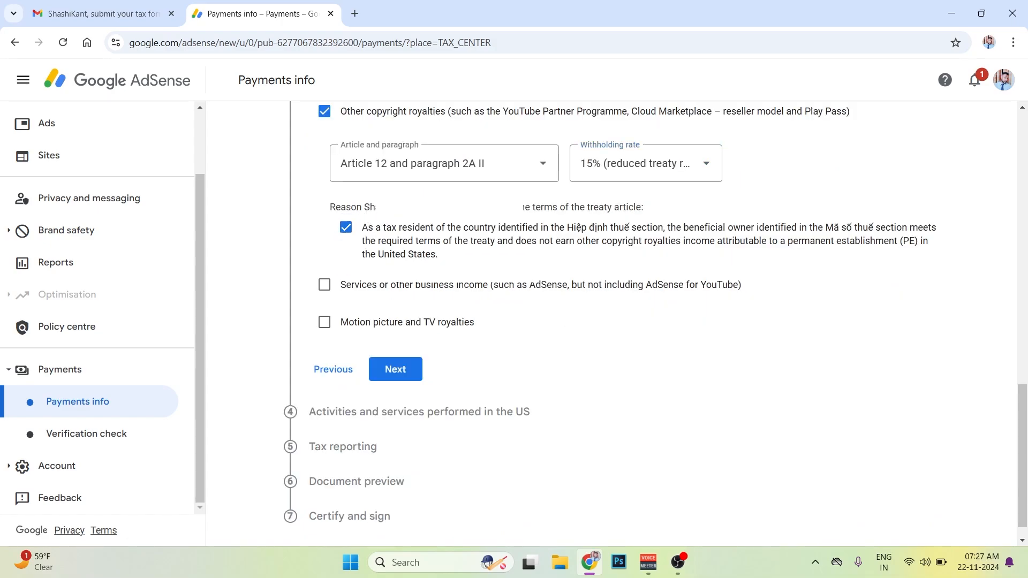
{"action": "left_click_drag", "start_coordinate": [482, 207], "coordinate": [324, 286]}
- Claim services or other business income under Article 7 and paragraph 1 at 0% (reduced treaty rate), confirming the treaty terms are met
{"action": "left_click", "coordinate": [324, 286]}
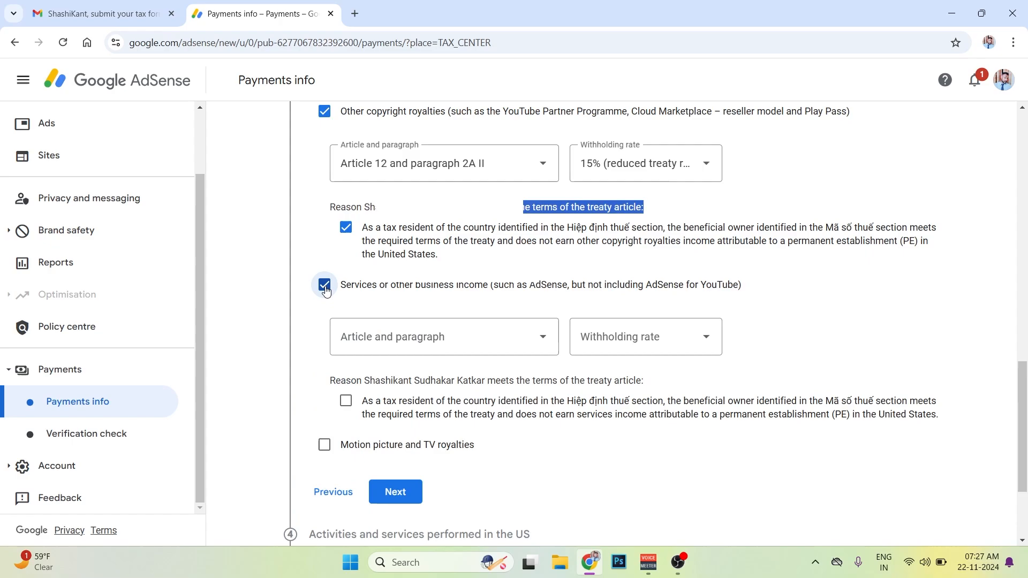
{"action": "left_click", "coordinate": [406, 337]}
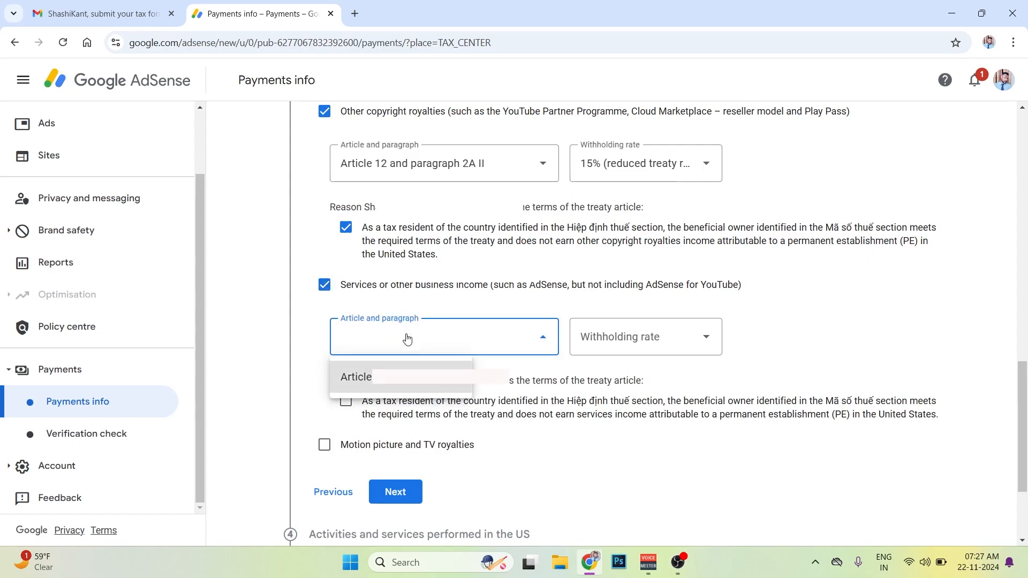
{"action": "left_click", "coordinate": [395, 378]}
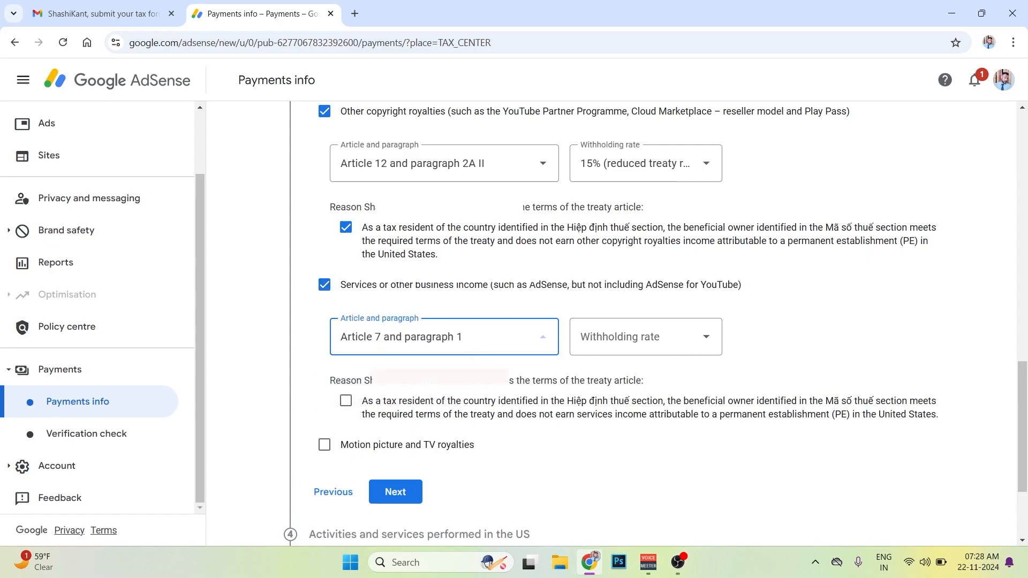
{"action": "left_click", "coordinate": [632, 337]}
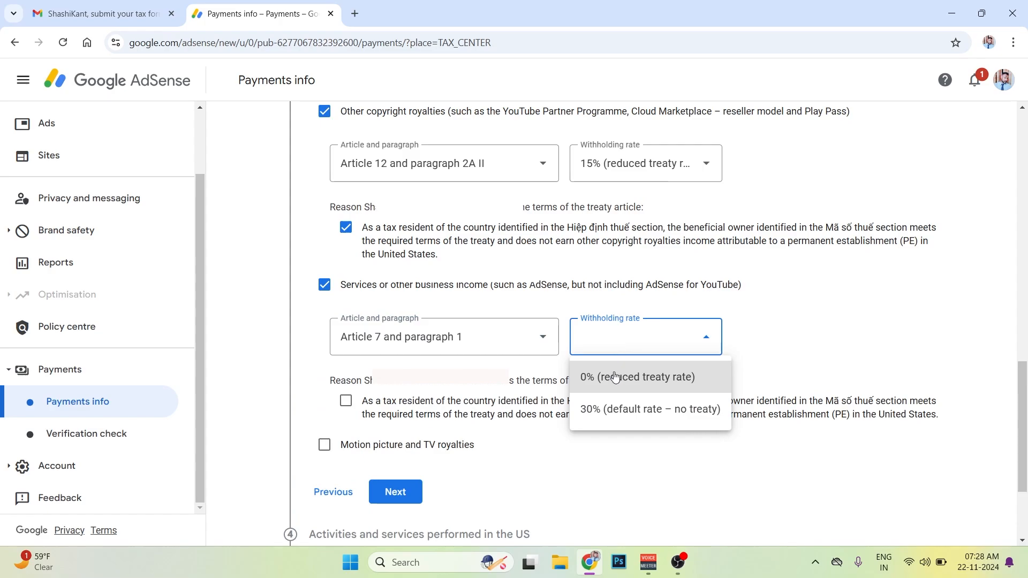
{"action": "left_click", "coordinate": [595, 378]}
{"action": "left_click", "coordinate": [346, 401]}
- Claim motion picture and TV royalties under Article 12 and paragraph 2A II at 15%, confirm the treaty terms are met, and complete the treaty section
{"action": "scroll", "coordinate": [346, 401], "scroll_direction": "down", "scroll_amount": 3}
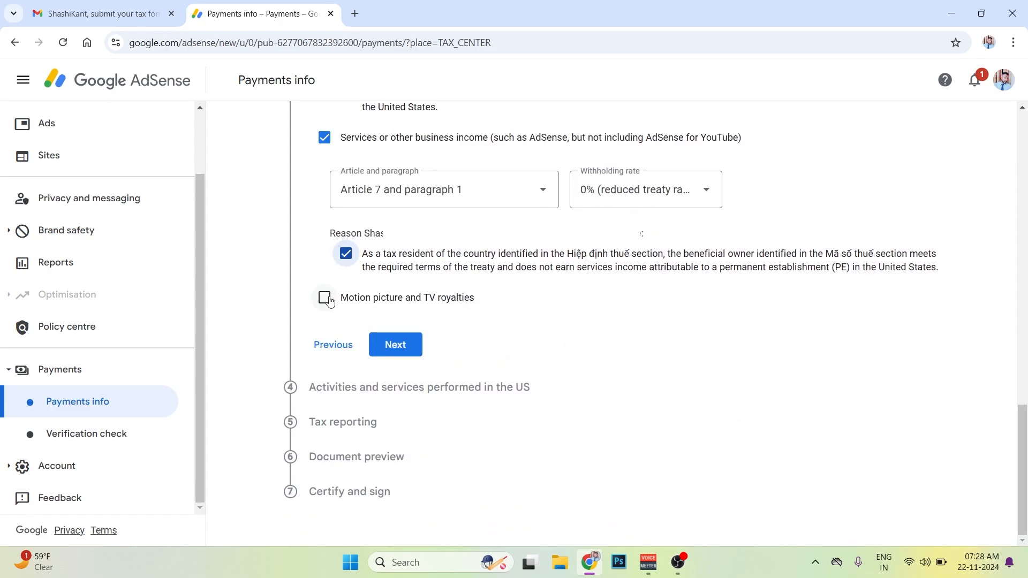
{"action": "left_click", "coordinate": [325, 298]}
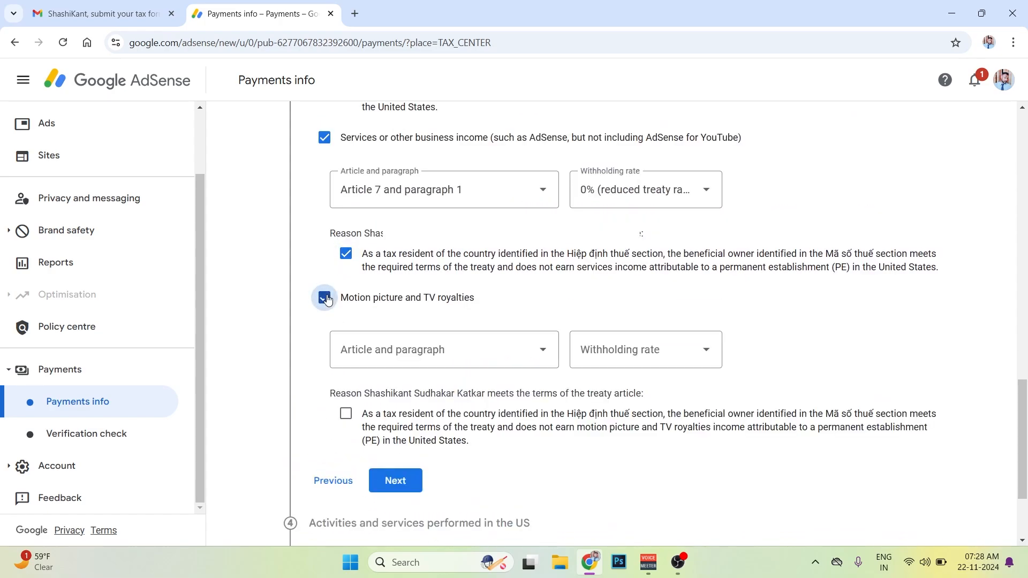
{"action": "left_click", "coordinate": [420, 351]}
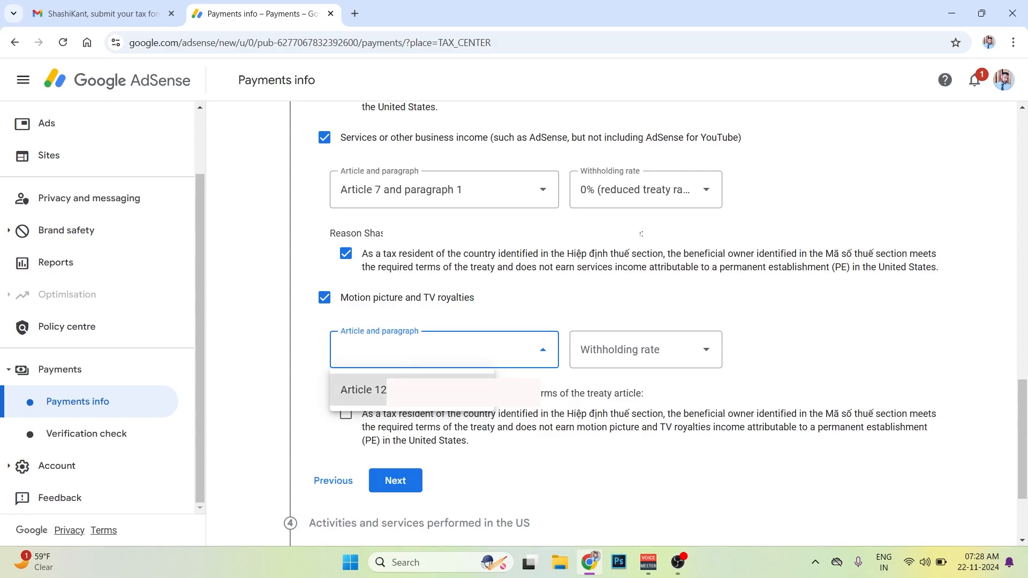
{"action": "left_click", "coordinate": [364, 390]}
{"action": "left_click", "coordinate": [632, 351]}
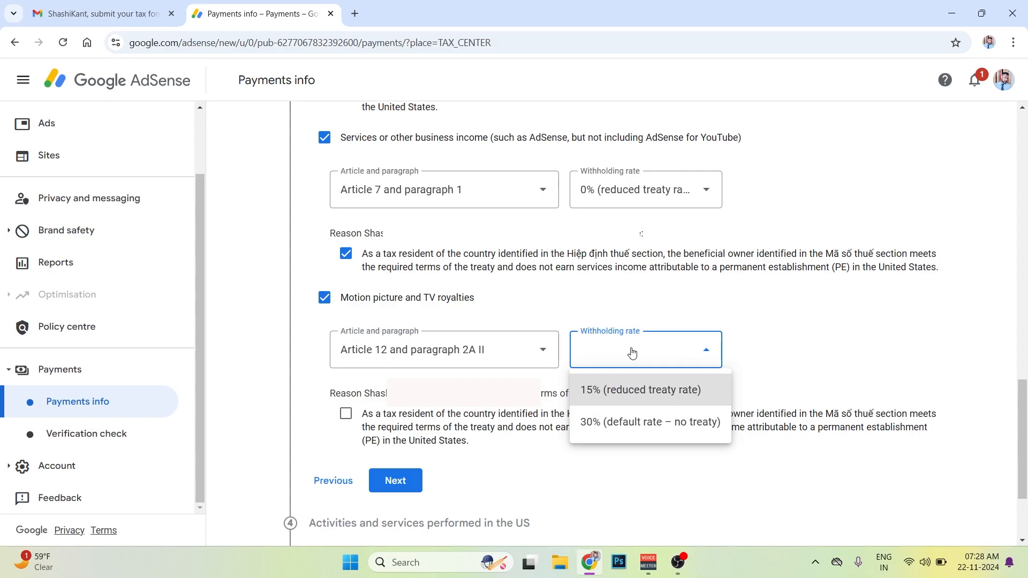
{"action": "left_click", "coordinate": [643, 398]}
{"action": "scroll", "coordinate": [339, 285], "scroll_direction": "down", "scroll_amount": 2}
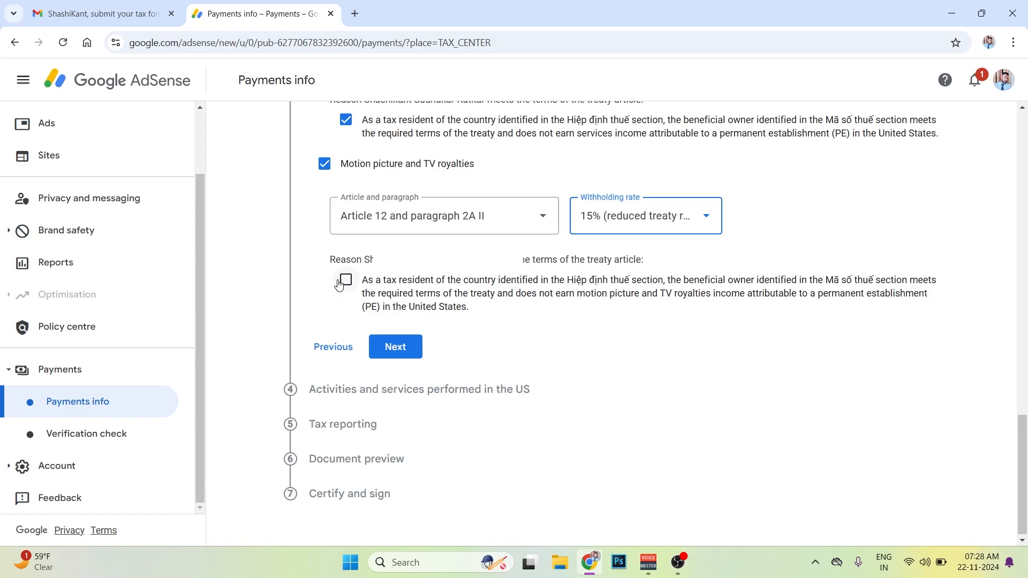
{"action": "left_click", "coordinate": [340, 284]}
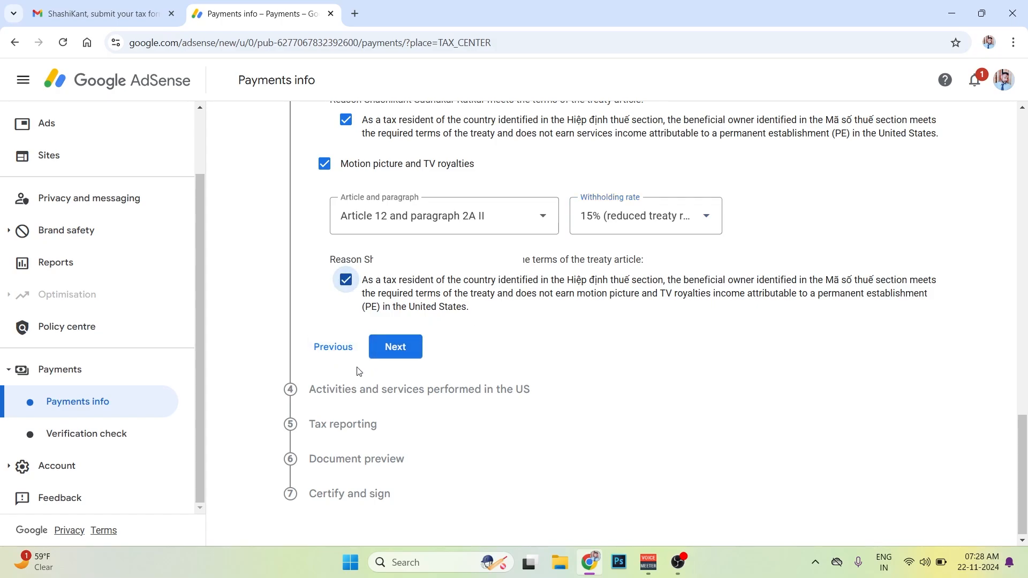
{"action": "left_click", "coordinate": [396, 347]}
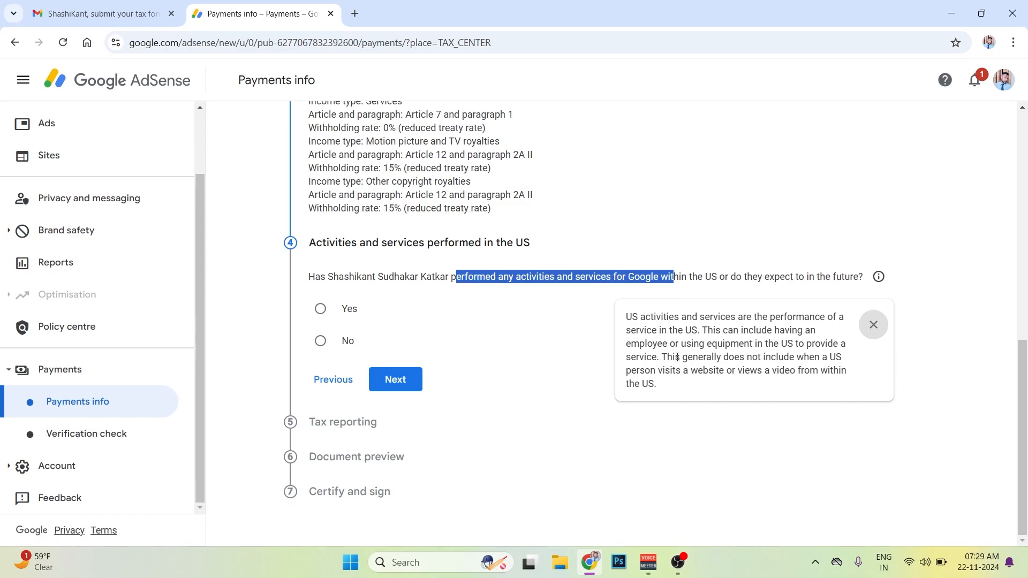
- Declare that no activities or services were performed in the US, certify that all services are provided outside the US, and continue
{"action": "left_click", "coordinate": [536, 336]}
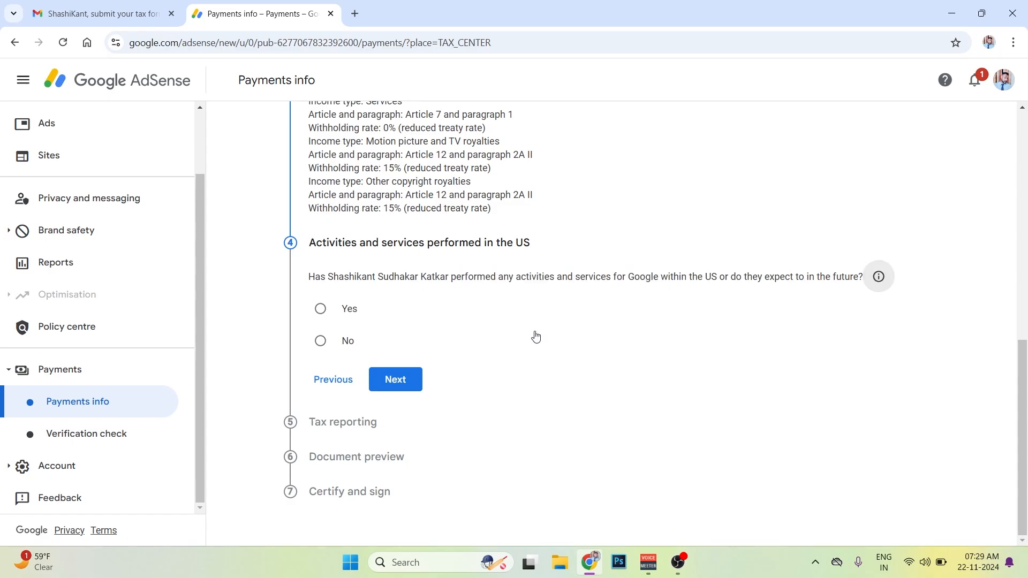
{"action": "left_click", "coordinate": [322, 341]}
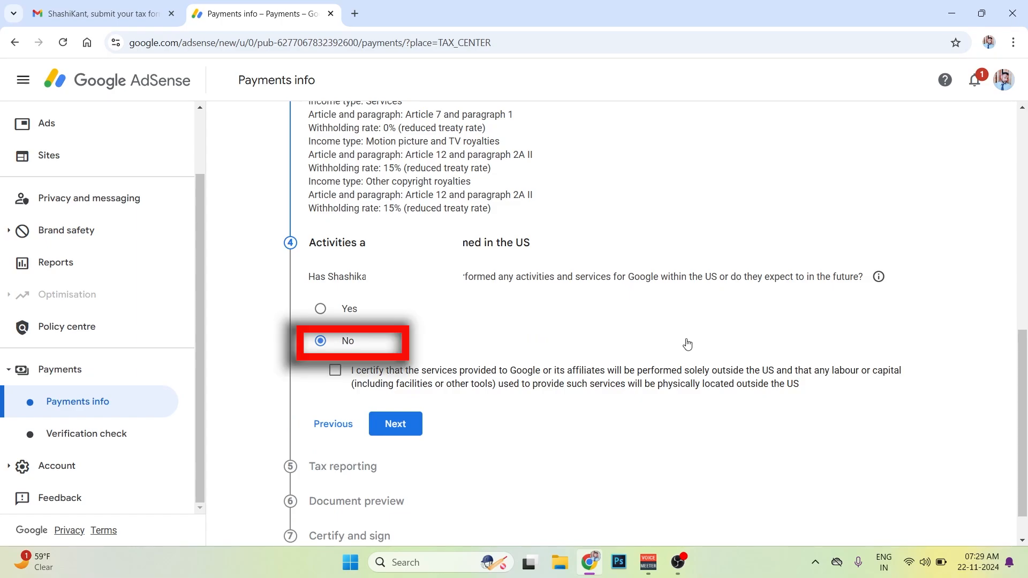
{"action": "scroll", "coordinate": [371, 324], "scroll_direction": "down", "scroll_amount": 1}
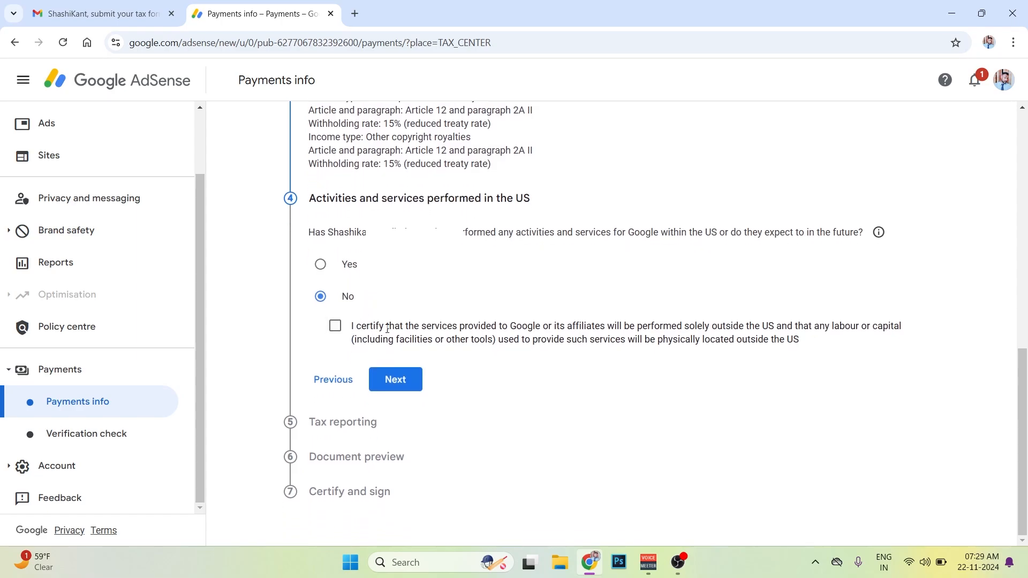
{"action": "left_click_drag", "start_coordinate": [378, 326], "coordinate": [800, 339]}
{"action": "left_click", "coordinate": [335, 325]}
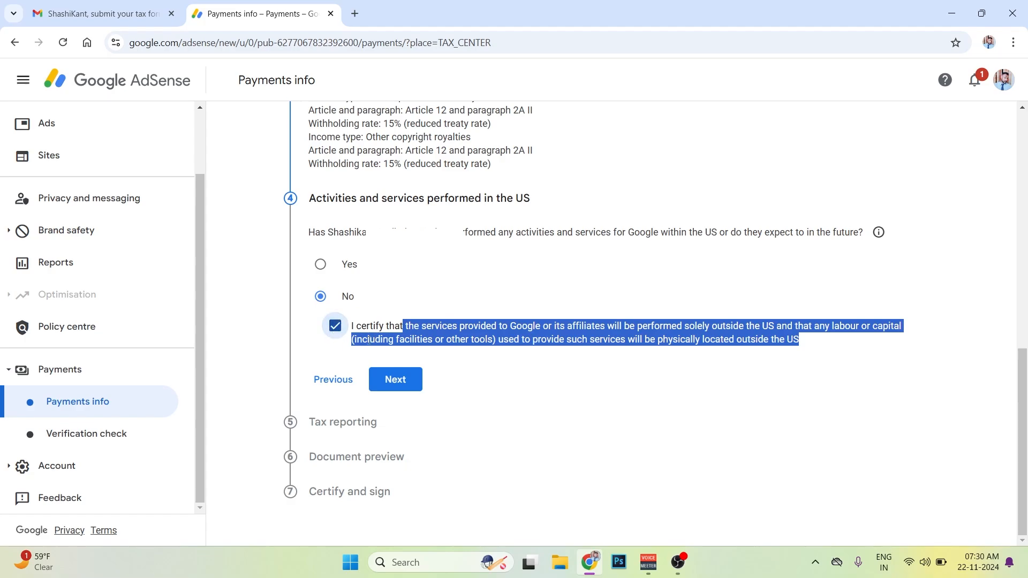
{"action": "left_click", "coordinate": [729, 404]}
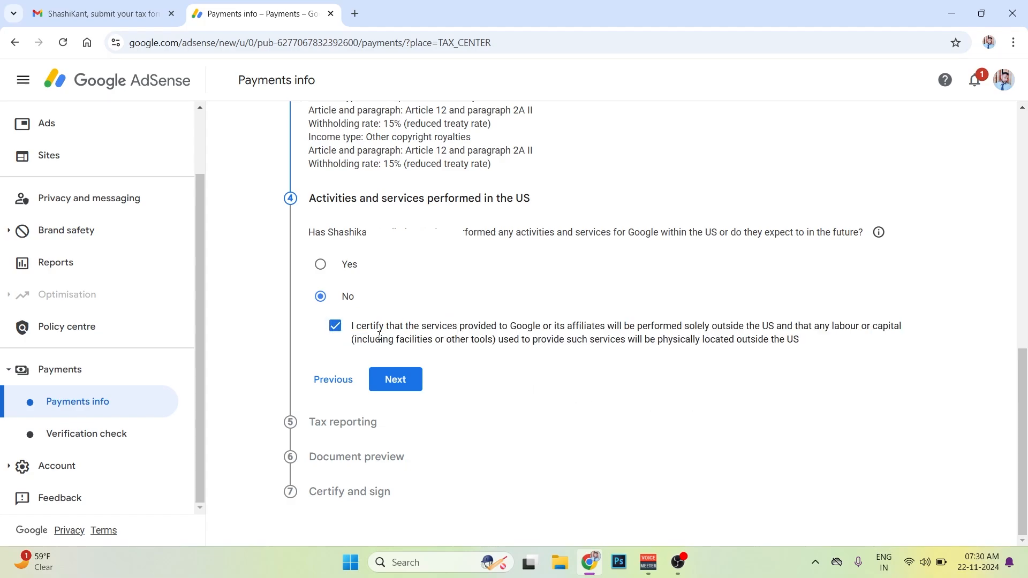
{"action": "left_click", "coordinate": [401, 381]}
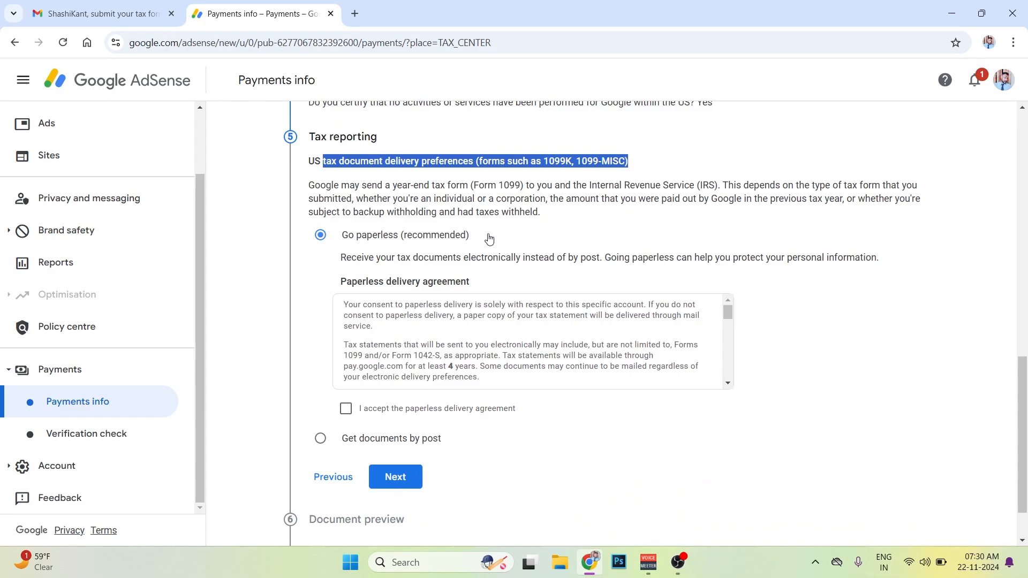
- Choose paperless delivery for US tax documents, accept the paperless delivery agreement, and complete the Tax reporting section
{"action": "scroll", "coordinate": [397, 333], "scroll_direction": "down", "scroll_amount": 3}
{"action": "scroll", "coordinate": [395, 335], "scroll_direction": "up", "scroll_amount": 4}
{"action": "left_click_drag", "start_coordinate": [342, 445], "coordinate": [384, 445]}
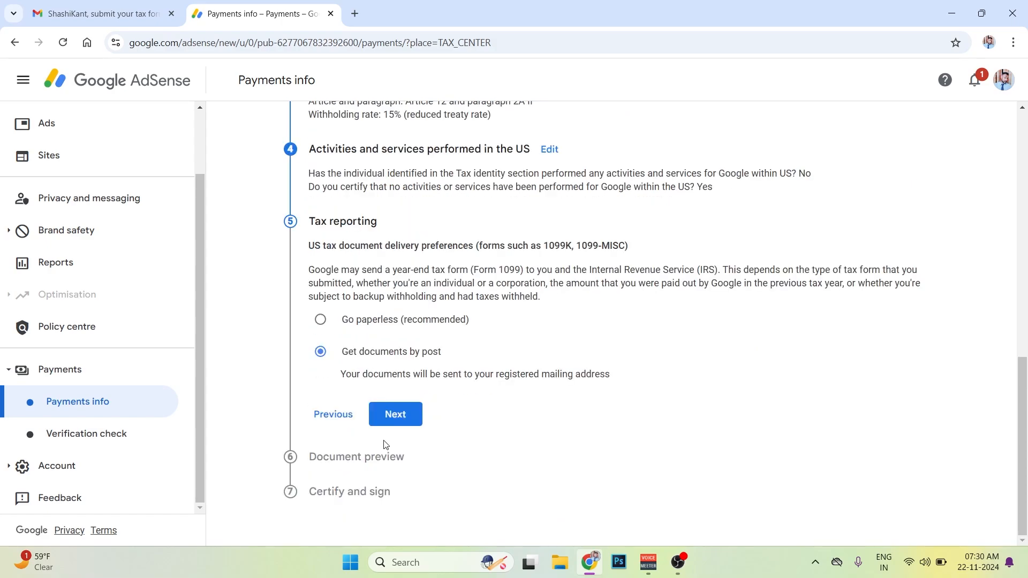
{"action": "left_click", "coordinate": [321, 320]}
{"action": "scroll", "coordinate": [347, 370], "scroll_direction": "down", "scroll_amount": 3}
{"action": "left_click", "coordinate": [346, 359]}
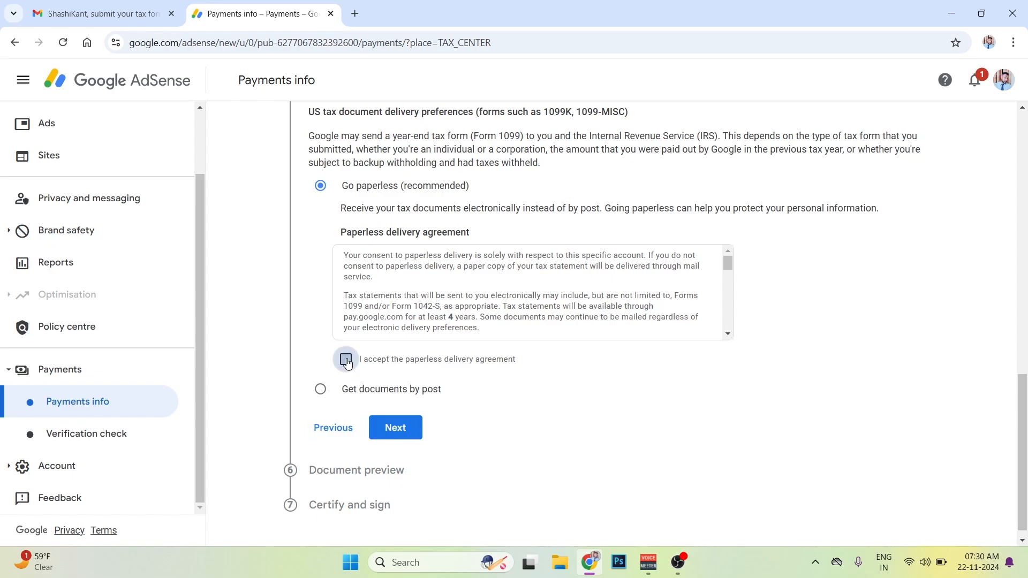
{"action": "scroll", "coordinate": [407, 385], "scroll_direction": "down", "scroll_amount": 1}
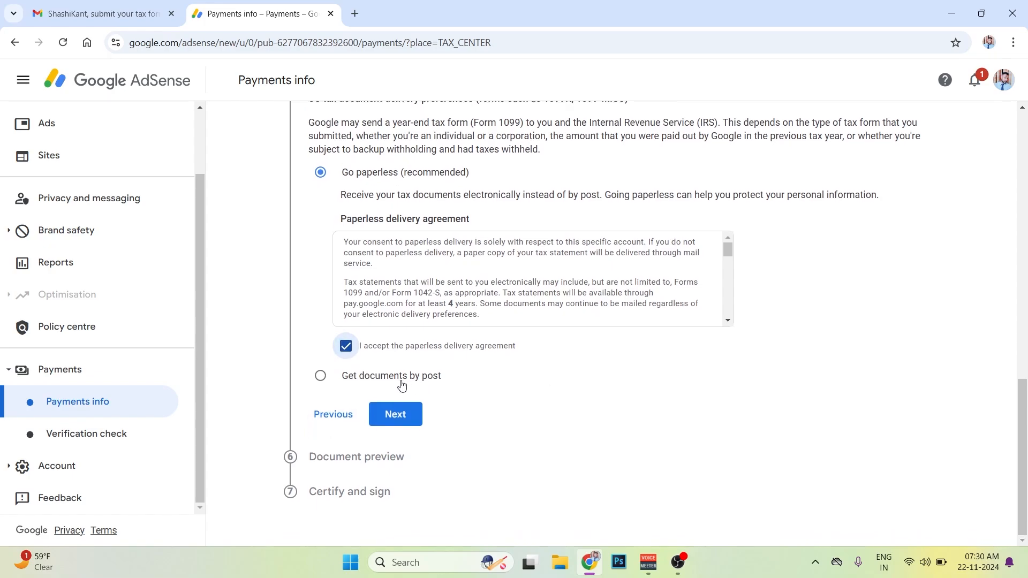
{"action": "left_click", "coordinate": [394, 418]}
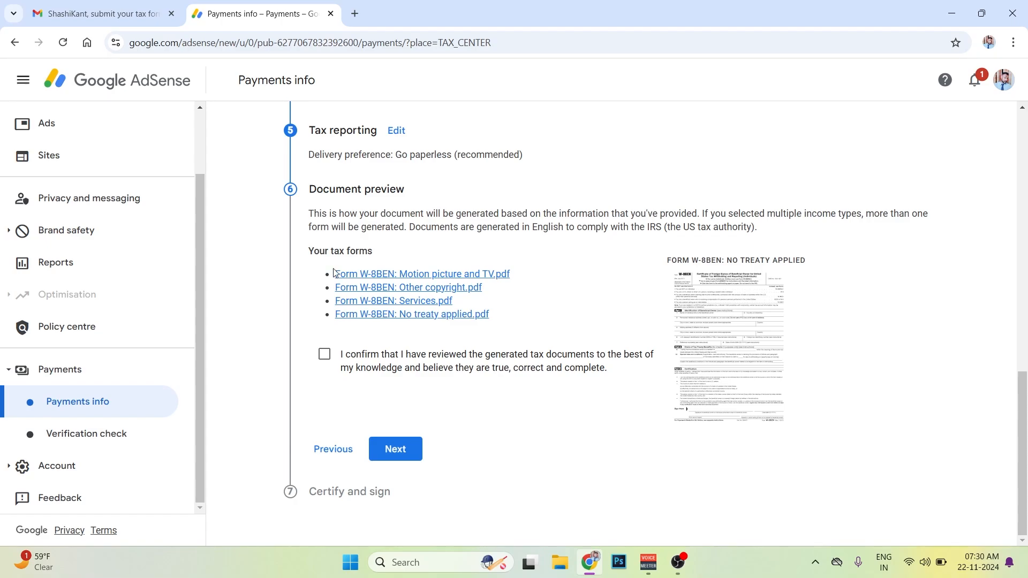
- Confirm the generated tax documents as reviewed and accept the tax form certification under penalties of perjury
{"action": "left_click", "coordinate": [323, 355]}
{"action": "left_click", "coordinate": [397, 450]}
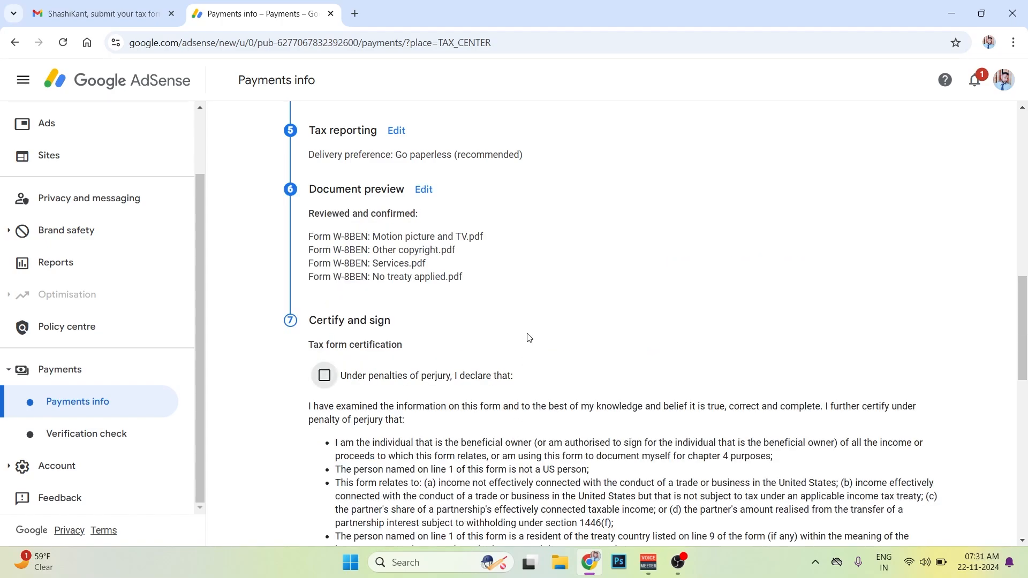
{"action": "scroll", "coordinate": [308, 314], "scroll_direction": "down", "scroll_amount": 1}
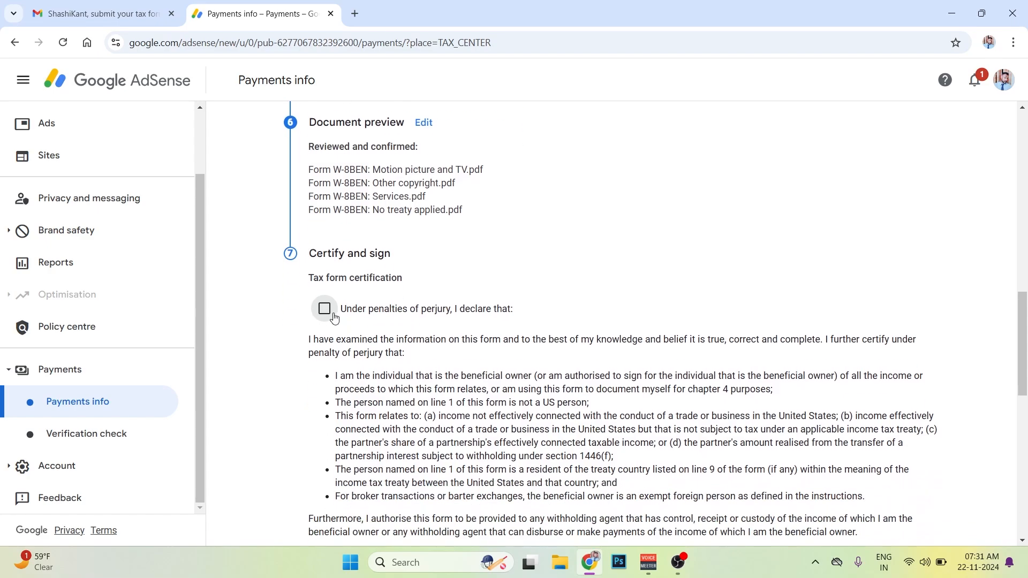
{"action": "left_click", "coordinate": [325, 309]}
- Leave the optional unchanged status affidavit unselected, confirm being the beneficial owner named in the tax identity section, and submit the form
{"action": "scroll", "coordinate": [352, 214], "scroll_direction": "down", "scroll_amount": 6}
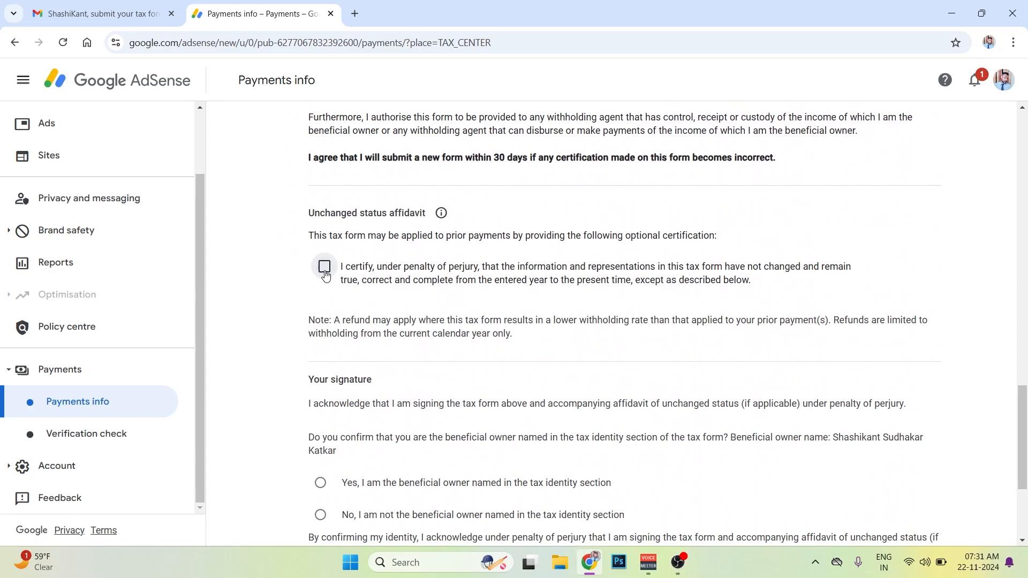
{"action": "left_click", "coordinate": [401, 276]}
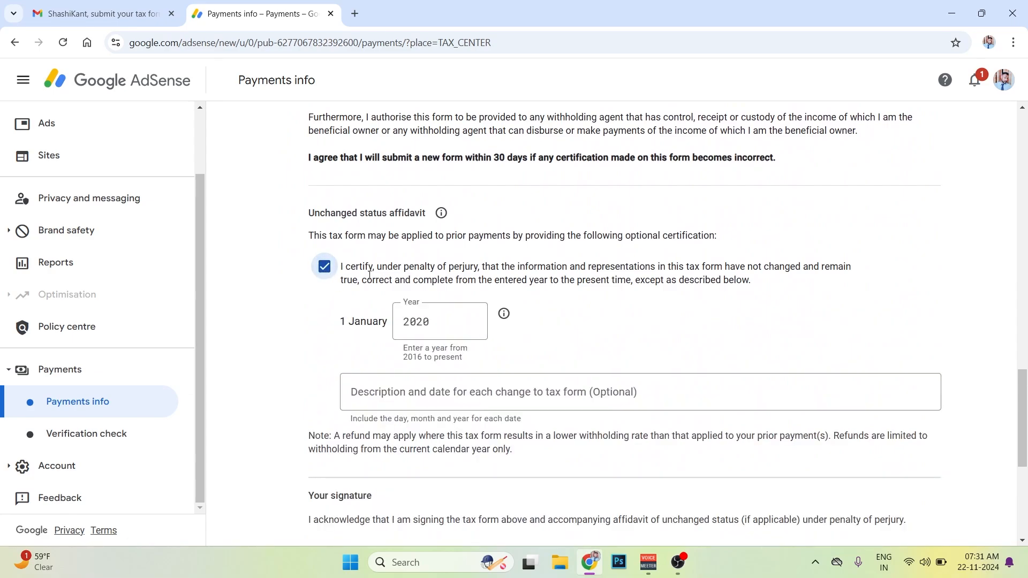
{"action": "left_click", "coordinate": [328, 268]}
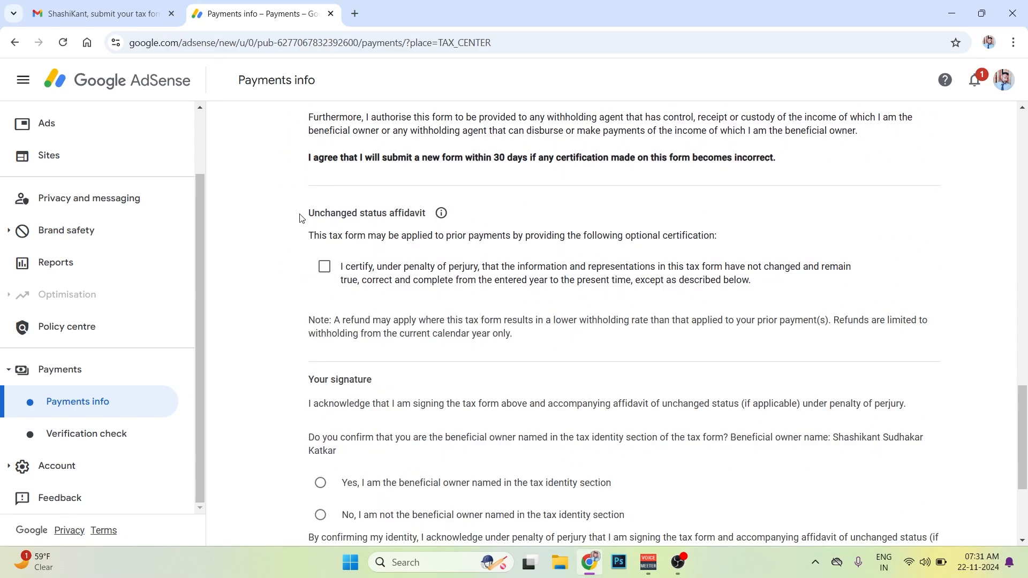
{"action": "scroll", "coordinate": [290, 272], "scroll_direction": "down", "scroll_amount": 2}
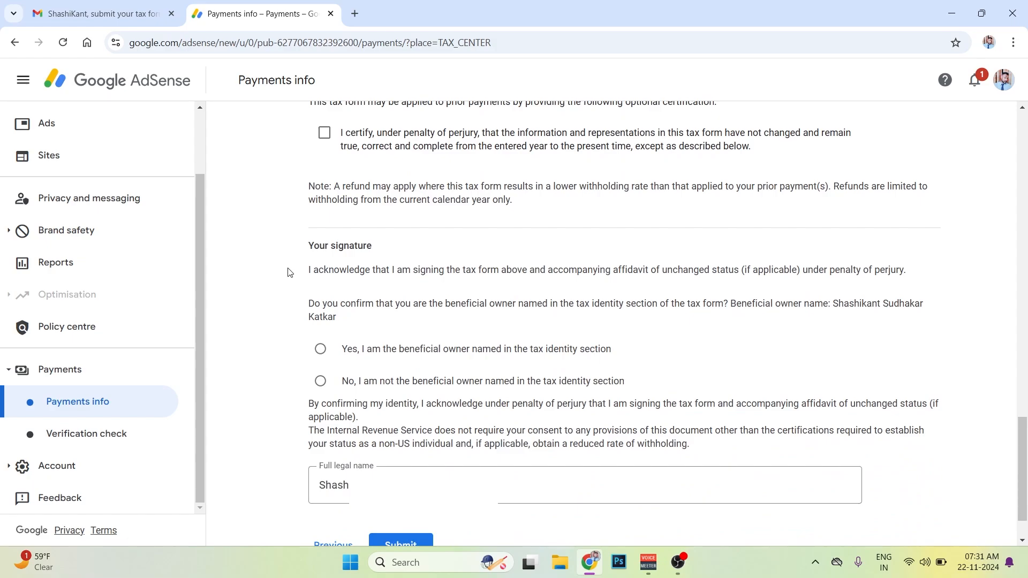
{"action": "left_click", "coordinate": [320, 349]}
{"action": "scroll", "coordinate": [321, 350], "scroll_direction": "down", "scroll_amount": 1}
{"action": "left_click", "coordinate": [414, 489]}
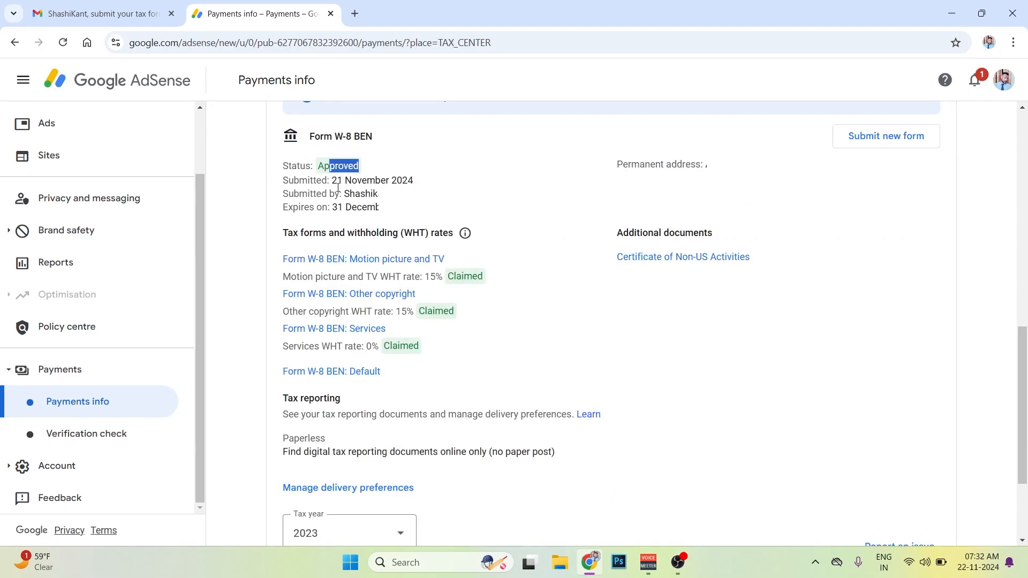
- Review the submitted Form W-8 BEN's submission date, expiry date and claimed withholding rates
{"action": "left_click_drag", "start_coordinate": [330, 180], "coordinate": [419, 184]}
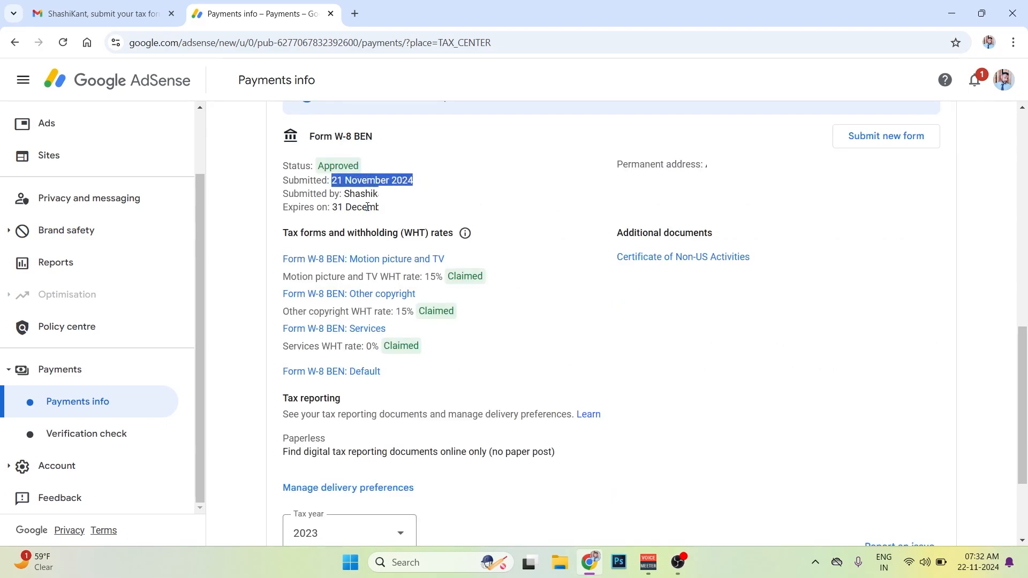
{"action": "left_click_drag", "start_coordinate": [349, 208], "coordinate": [379, 208]}
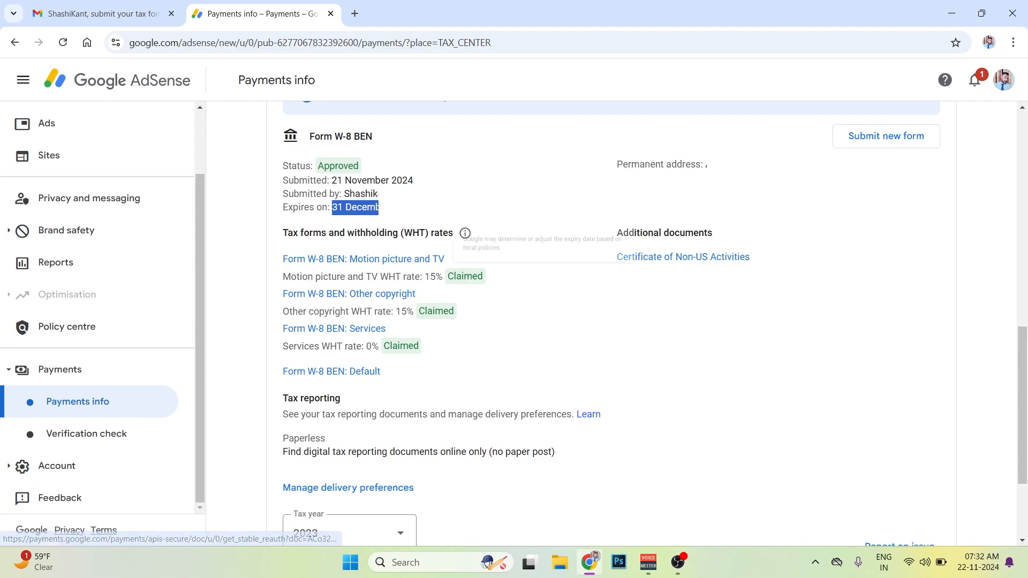
{"action": "scroll", "coordinate": [406, 259], "scroll_direction": "down", "scroll_amount": 1}
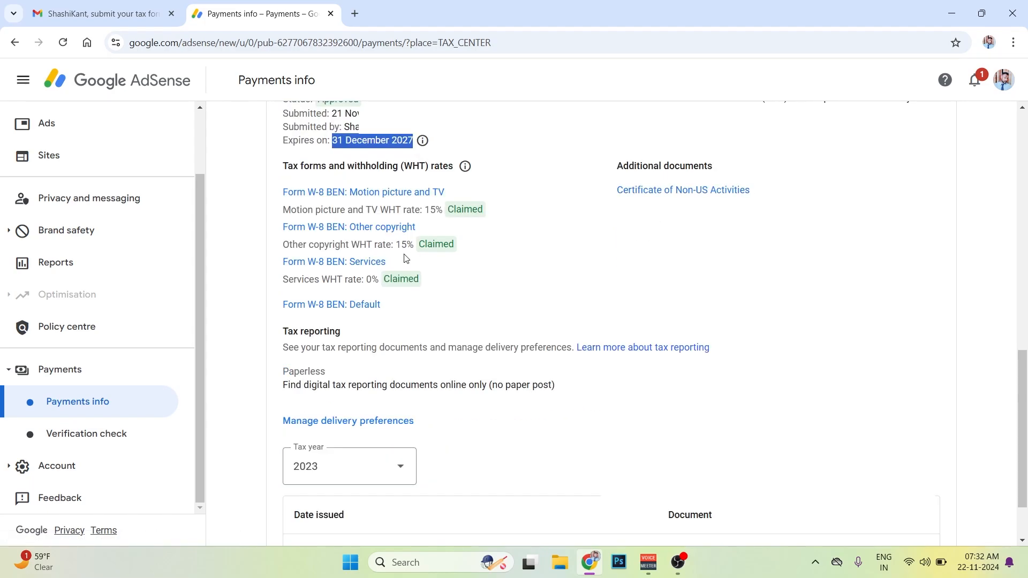
{"action": "left_click", "coordinate": [460, 284]}
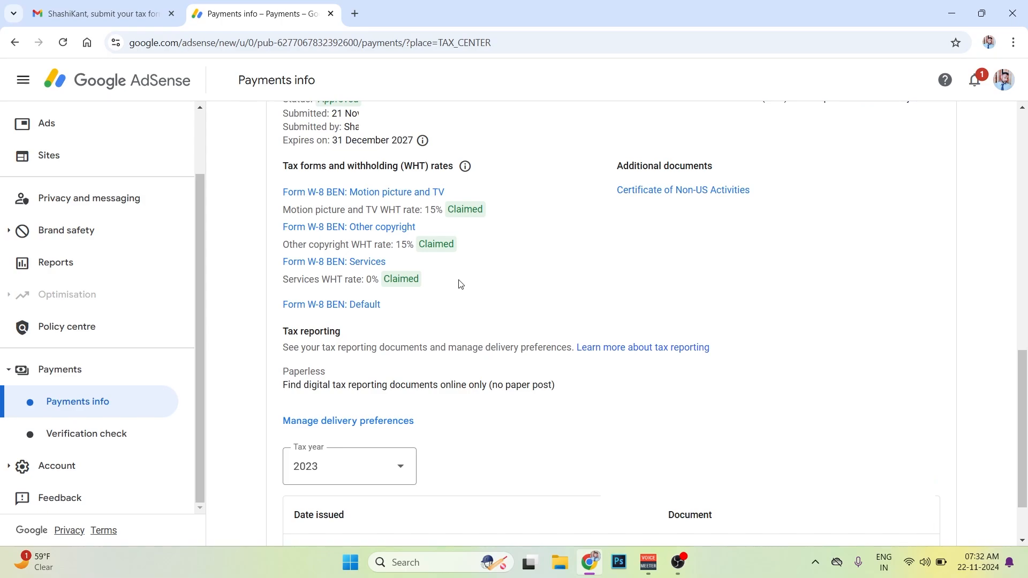